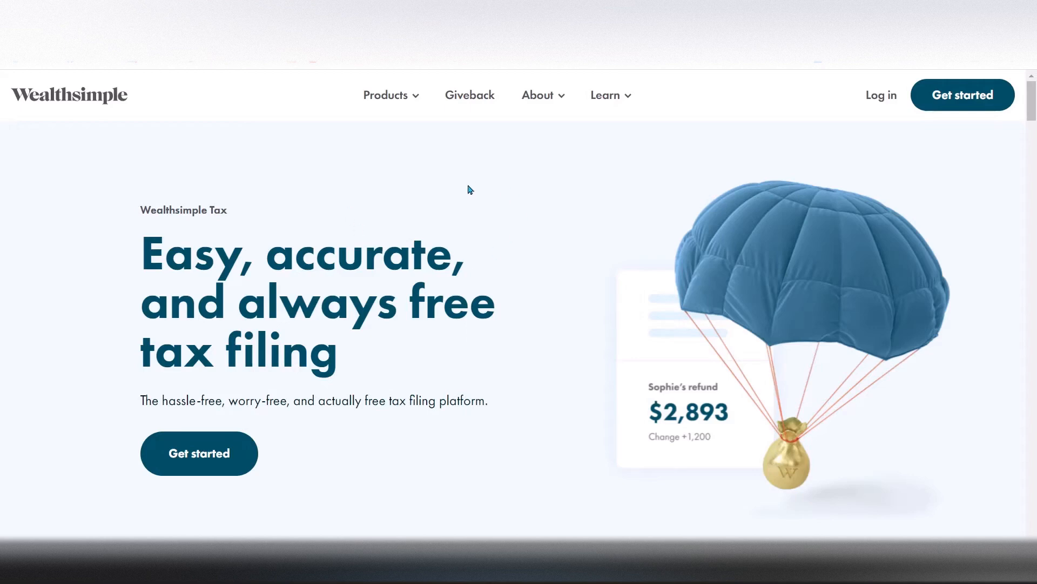
Open the log-in page of Wealthsimple Tax
{"action": "left_click", "coordinate": [882, 100]}
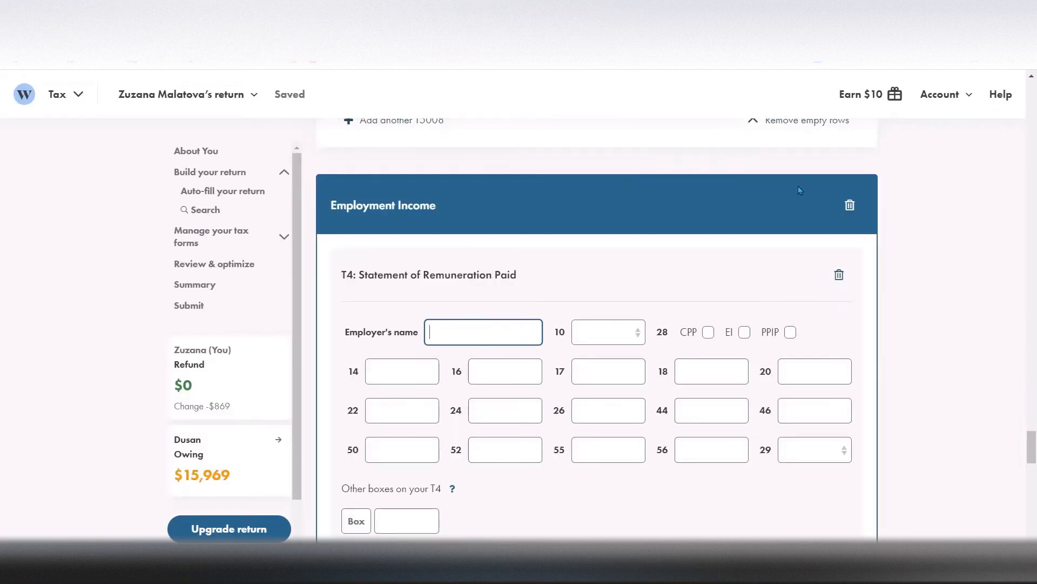
Delete the empty Employment Income section from the tax return and confirm the deletion
{"action": "left_click", "coordinate": [851, 205]}
{"action": "left_click", "coordinate": [543, 257]}
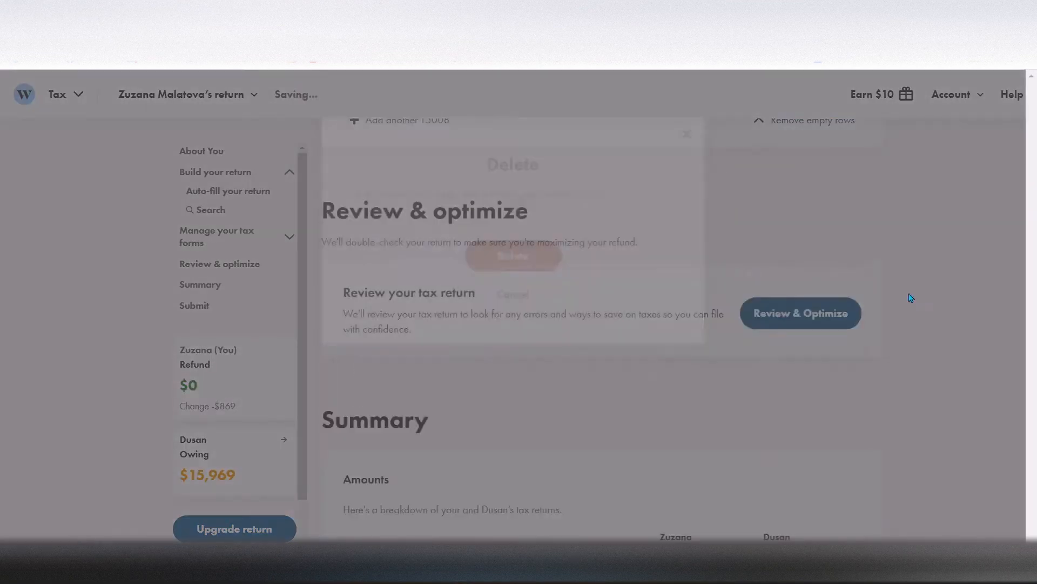
Examine the personal details in About You and the NETFILE Access Code instructions of the 2021 return
{"action": "left_click_drag", "start_coordinate": [1033, 471], "coordinate": [1023, 83]}
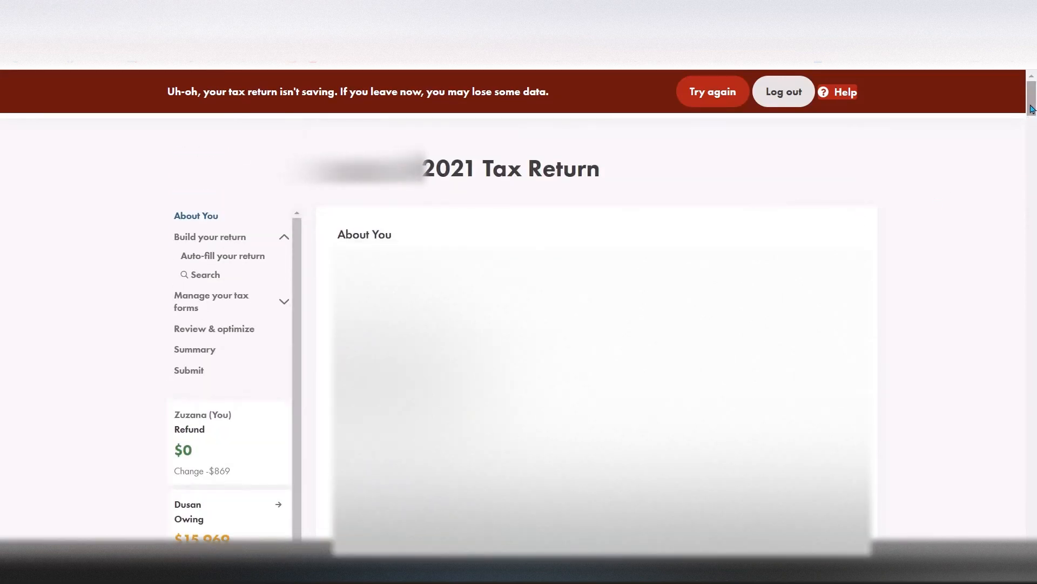
{"action": "left_click_drag", "start_coordinate": [1032, 105], "coordinate": [1032, 125]}
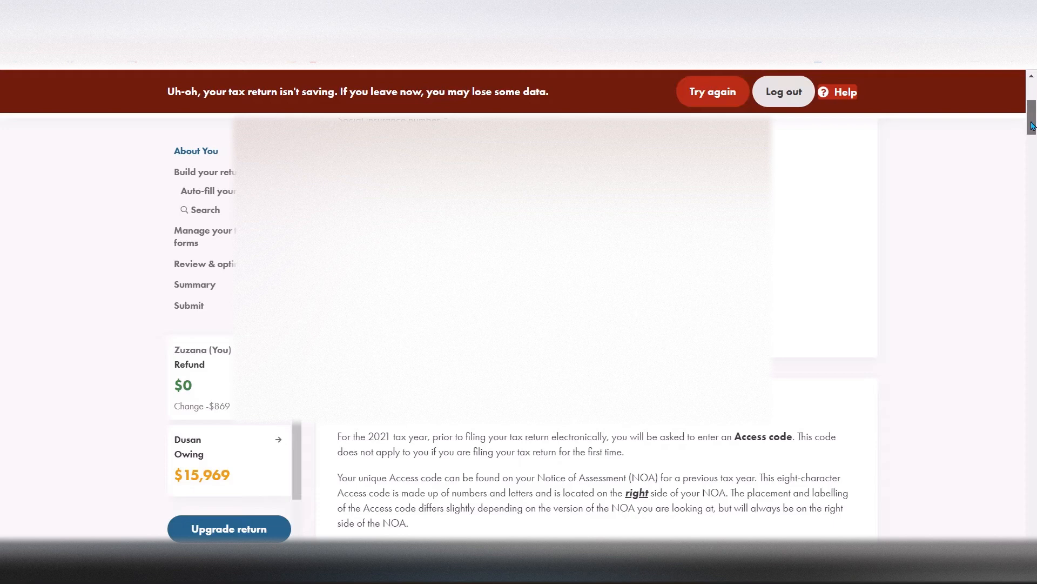
{"action": "left_click_drag", "start_coordinate": [1032, 126], "coordinate": [1032, 118]}
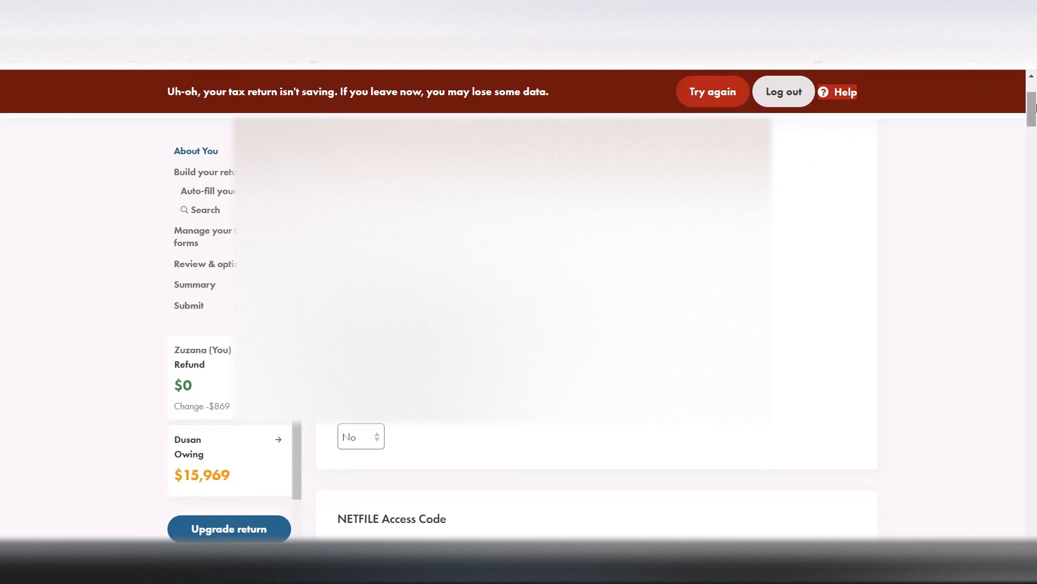
{"action": "left_click_drag", "start_coordinate": [1035, 106], "coordinate": [1034, 131]}
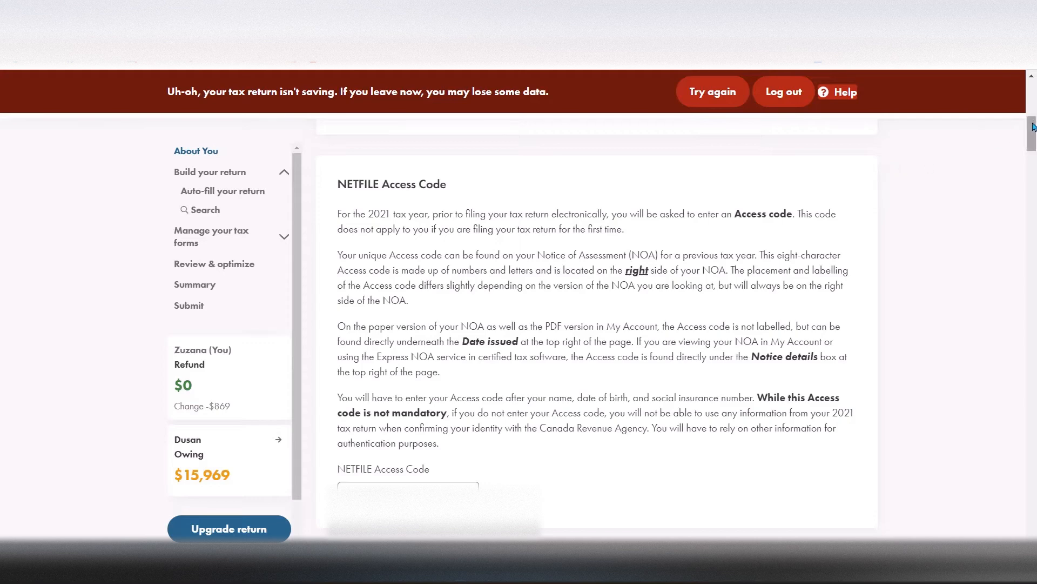
{"action": "left_click_drag", "start_coordinate": [1033, 126], "coordinate": [1032, 126]}
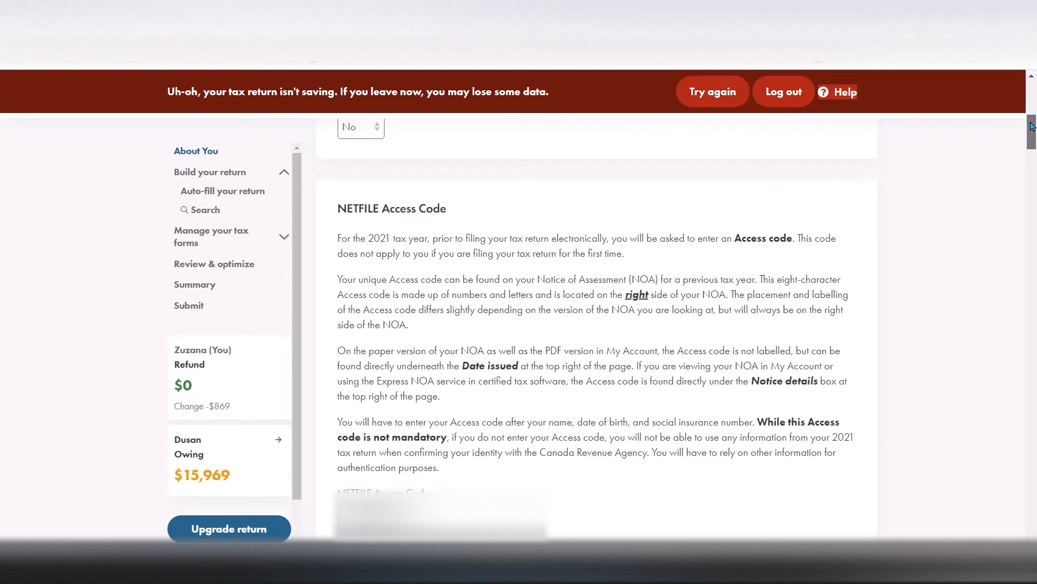
{"action": "left_click_drag", "start_coordinate": [1033, 127], "coordinate": [1034, 127]}
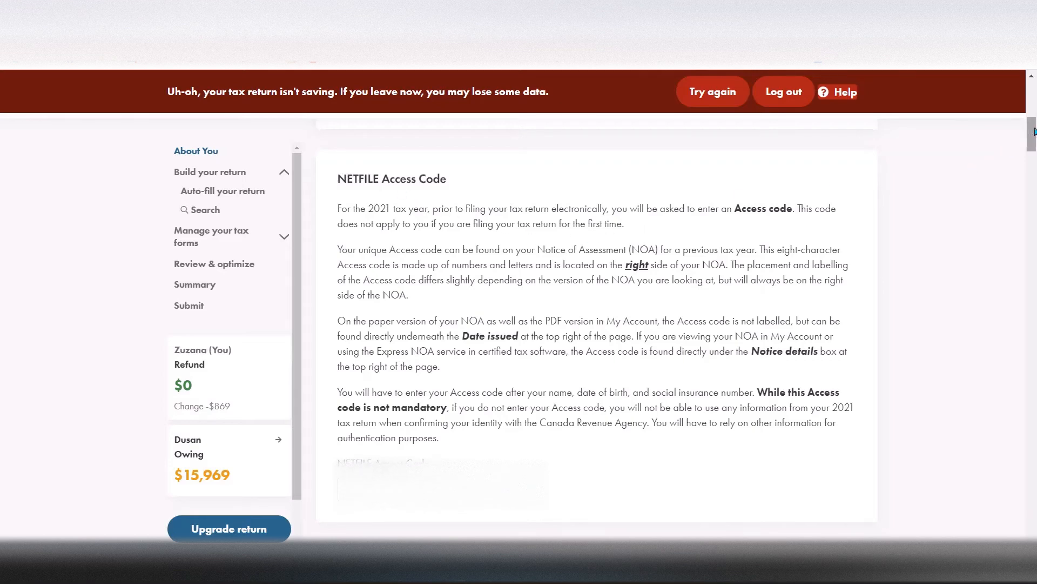
{"action": "left_click_drag", "start_coordinate": [1032, 134], "coordinate": [1034, 149]}
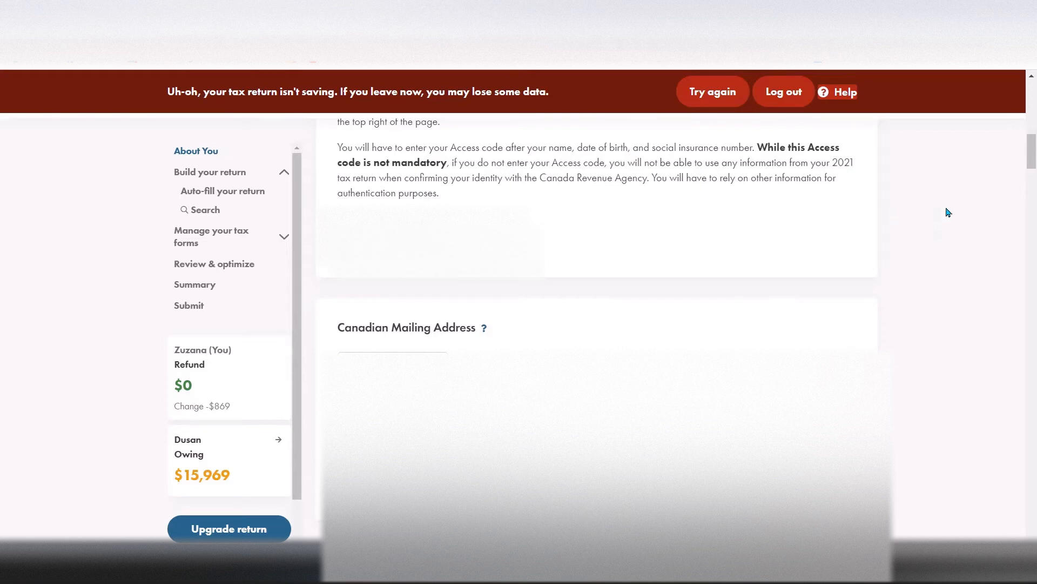
{"action": "left_click_drag", "start_coordinate": [1033, 152], "coordinate": [1033, 137]}
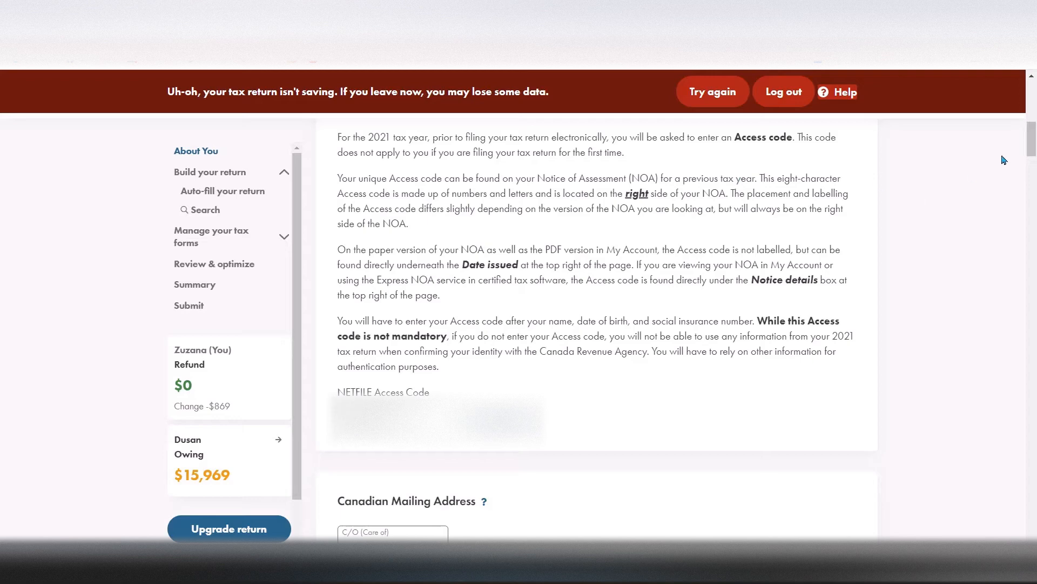
{"action": "scroll", "coordinate": [1032, 136], "scroll_direction": "down", "scroll_amount": 3}
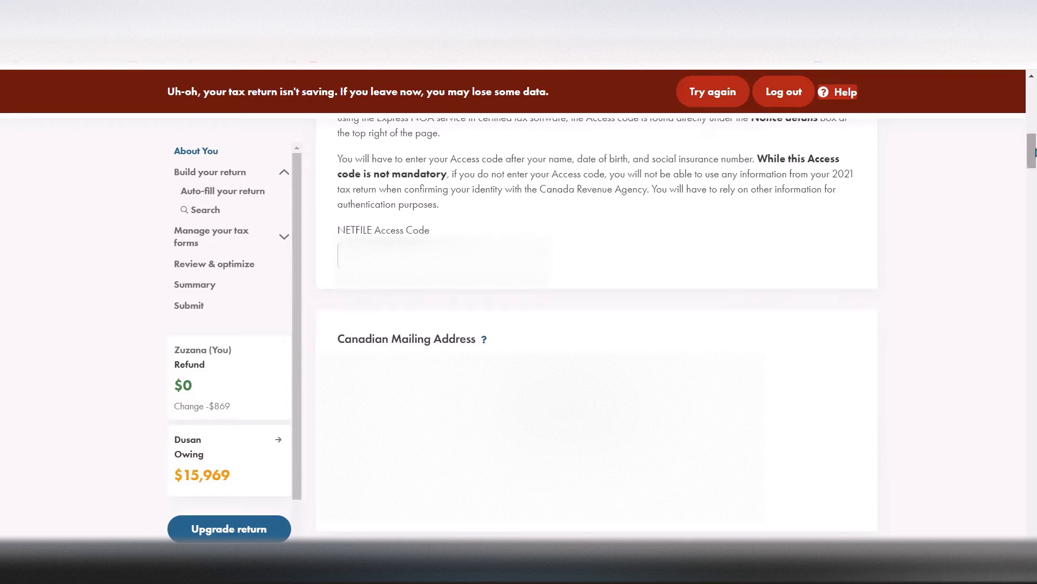
Review the mailing address, residence, family, Misc, Climate Action Incentive and CRA My Account questions of the return
{"action": "left_click_drag", "start_coordinate": [1035, 151], "coordinate": [1035, 183]}
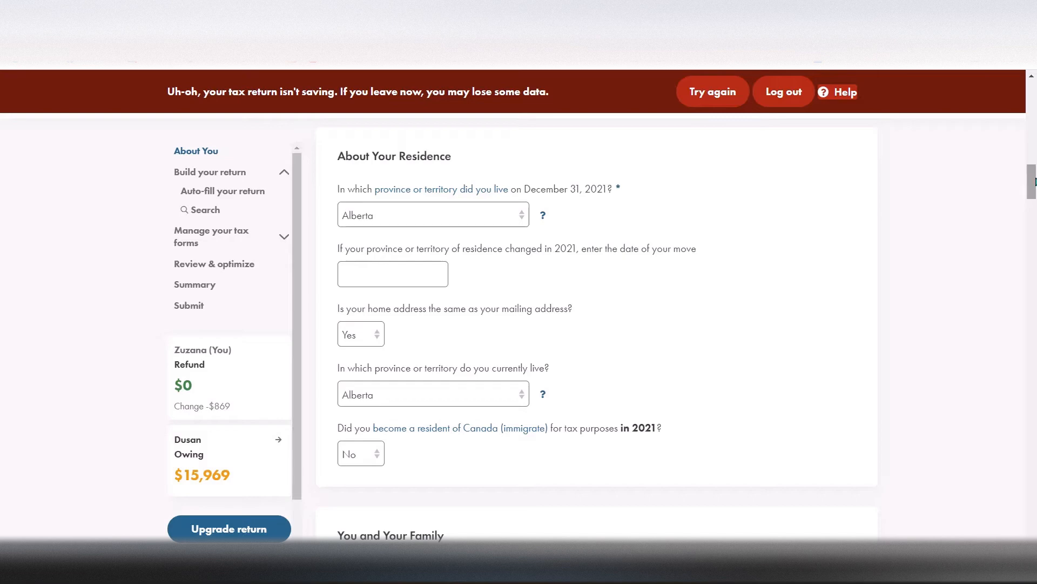
{"action": "left_click_drag", "start_coordinate": [1035, 182], "coordinate": [1035, 213]}
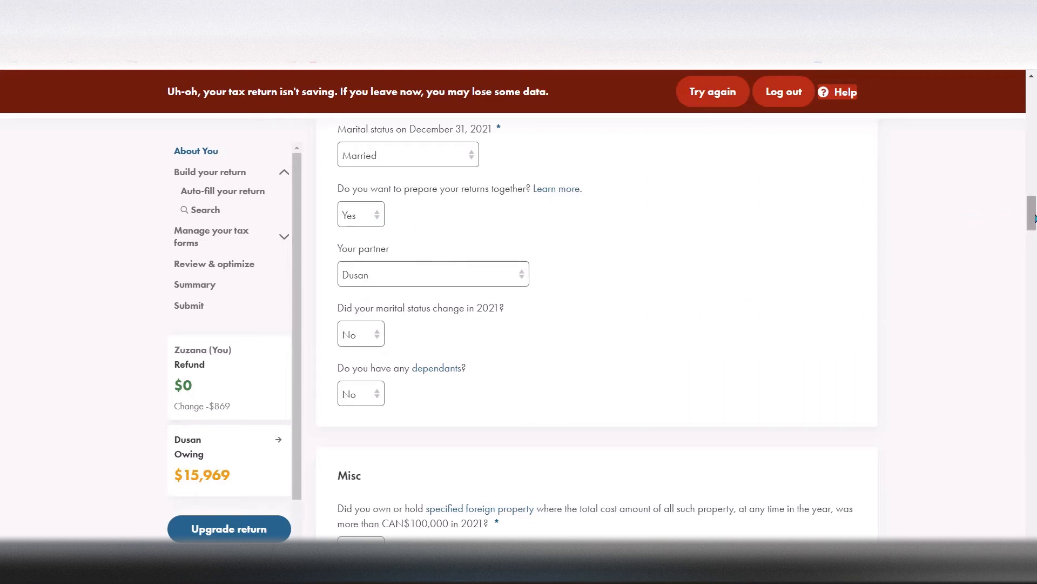
{"action": "left_click_drag", "start_coordinate": [1032, 219], "coordinate": [1035, 241]}
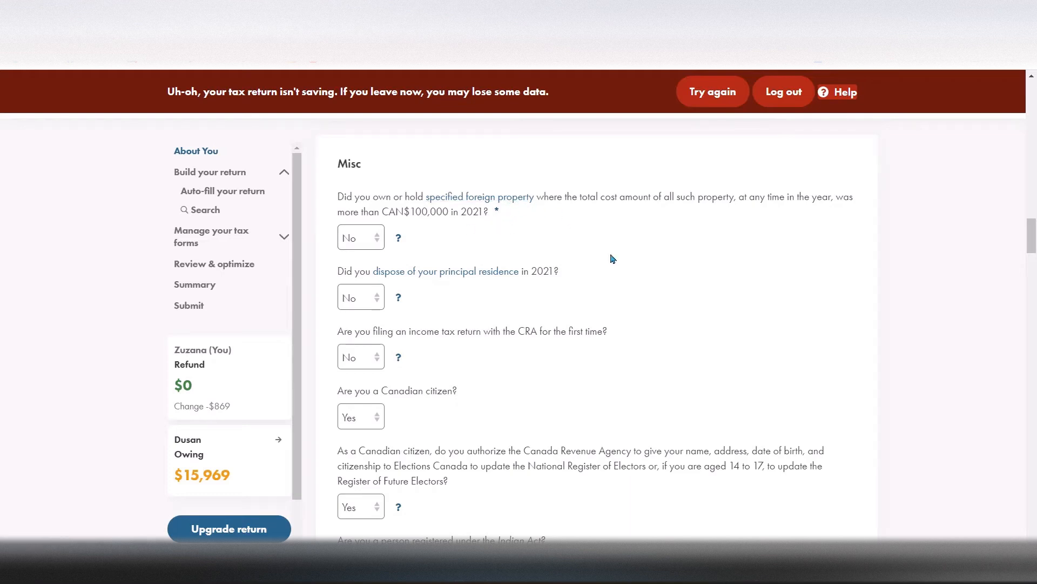
{"action": "left_click_drag", "start_coordinate": [1027, 227], "coordinate": [1031, 236]}
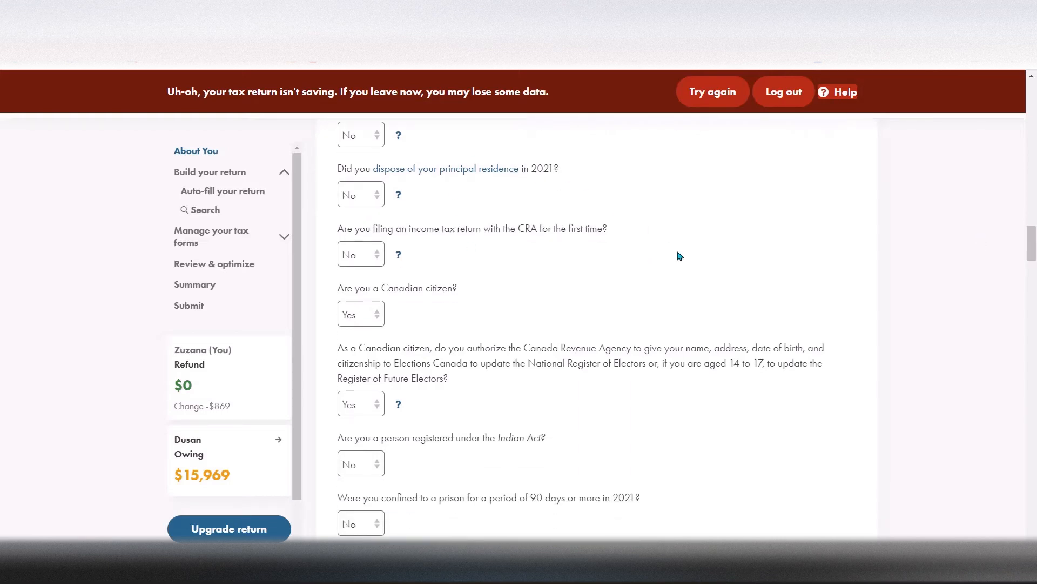
{"action": "left_click_drag", "start_coordinate": [1033, 240], "coordinate": [1034, 250]}
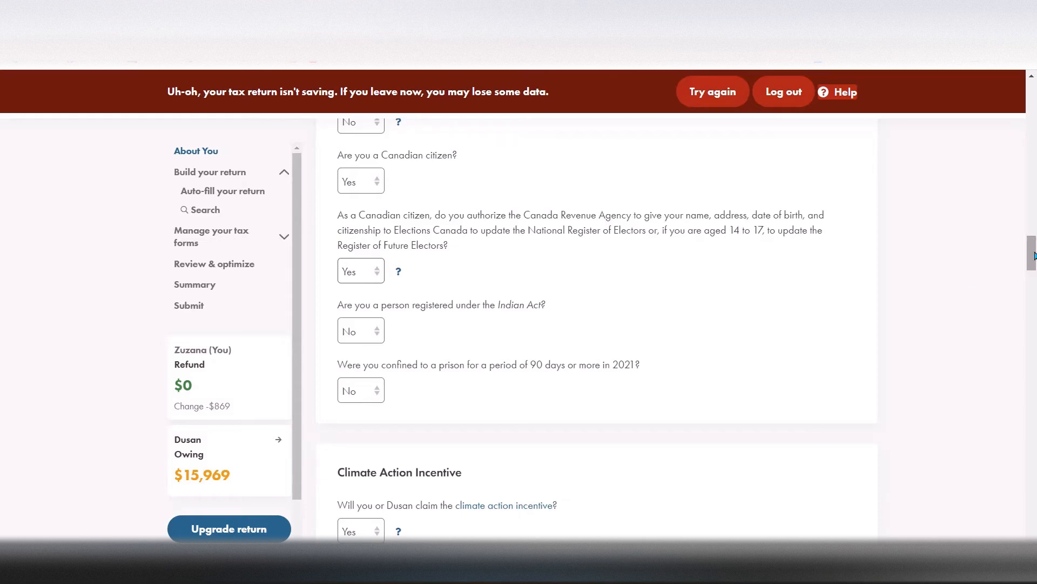
{"action": "left_click_drag", "start_coordinate": [1033, 254], "coordinate": [1033, 264]}
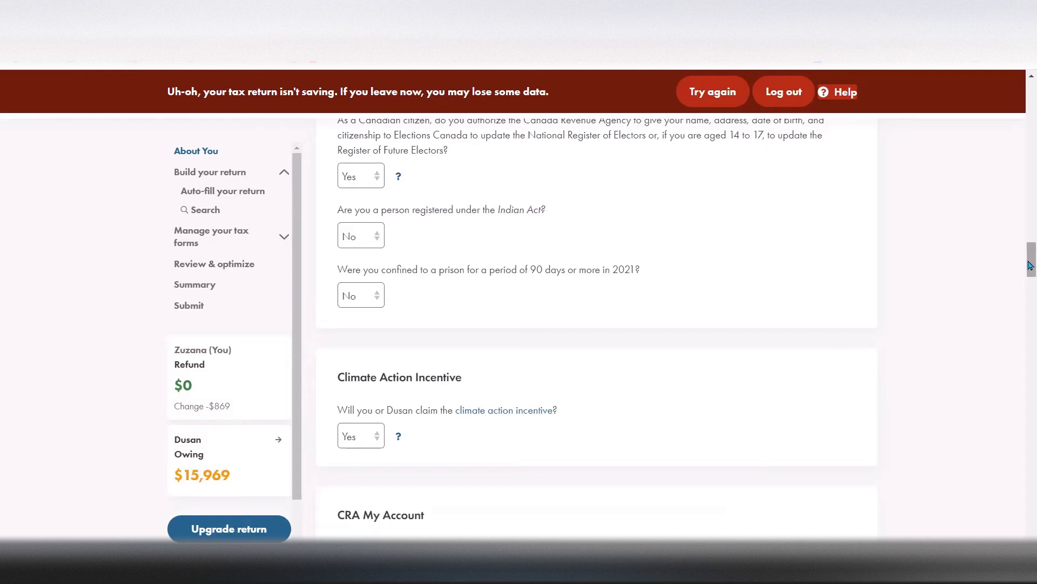
{"action": "left_click_drag", "start_coordinate": [1031, 265], "coordinate": [1030, 280]}
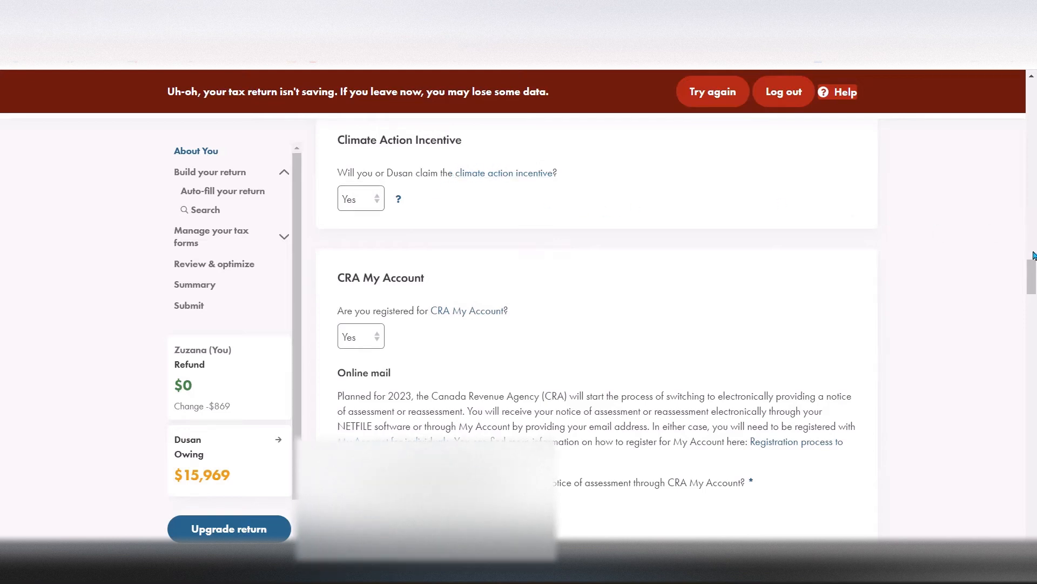
{"action": "left_click_drag", "start_coordinate": [1033, 266], "coordinate": [1032, 266]}
{"action": "left_click_drag", "start_coordinate": [1033, 270], "coordinate": [1032, 291]}
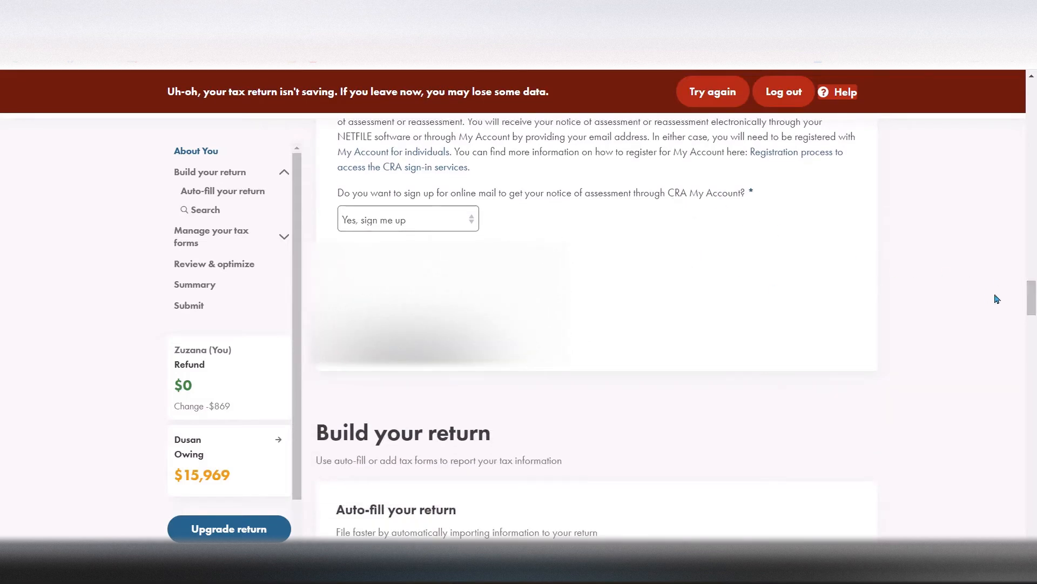
Add the Employment Income — T4 form to the return from the income tax forms, deductions and credits search
{"action": "left_click_drag", "start_coordinate": [1030, 300], "coordinate": [1031, 326]}
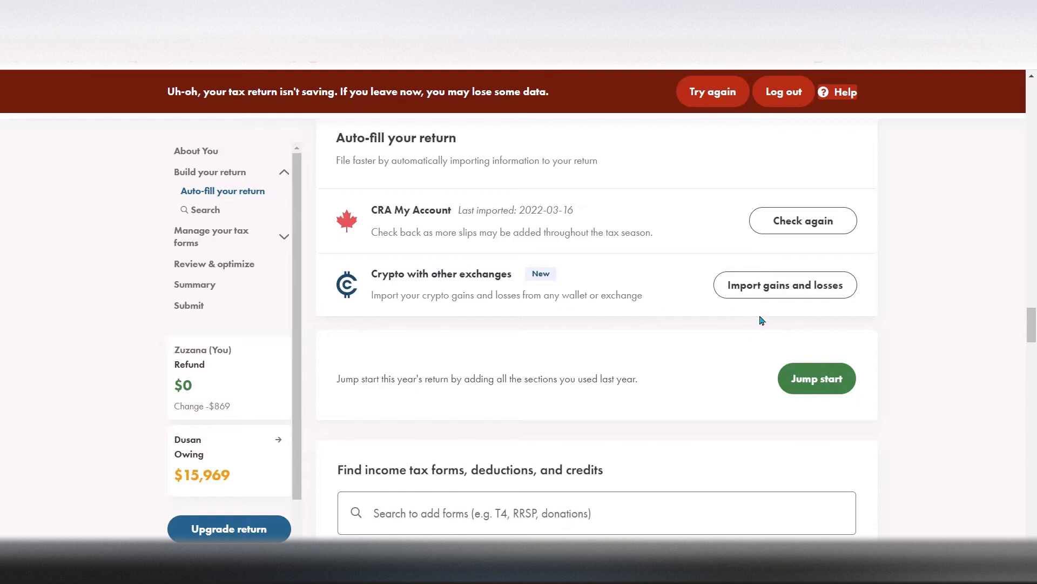
{"action": "scroll", "coordinate": [1033, 325], "scroll_direction": "down", "scroll_amount": 1}
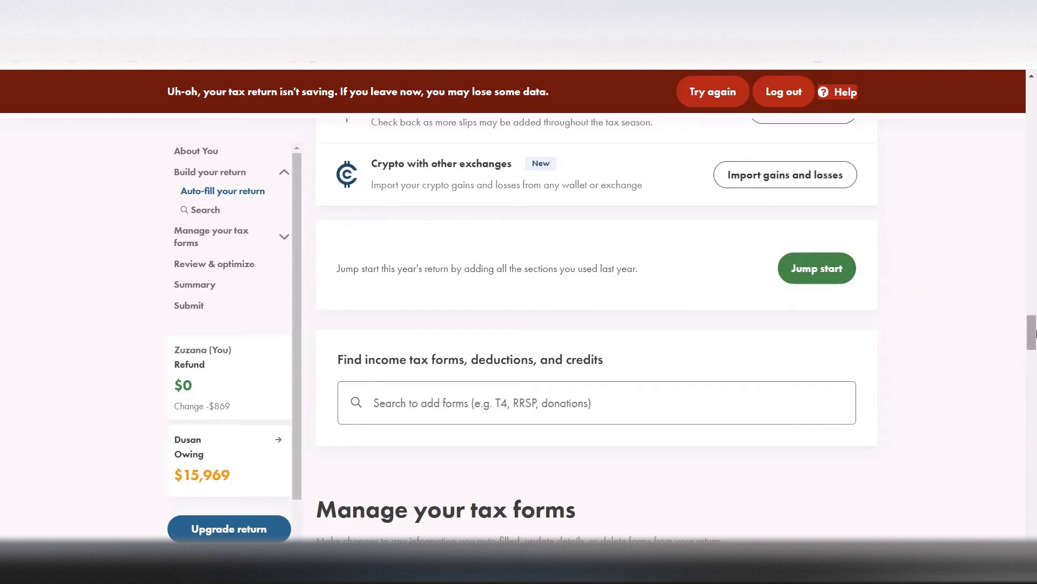
{"action": "left_click_drag", "start_coordinate": [1033, 330], "coordinate": [1031, 341]}
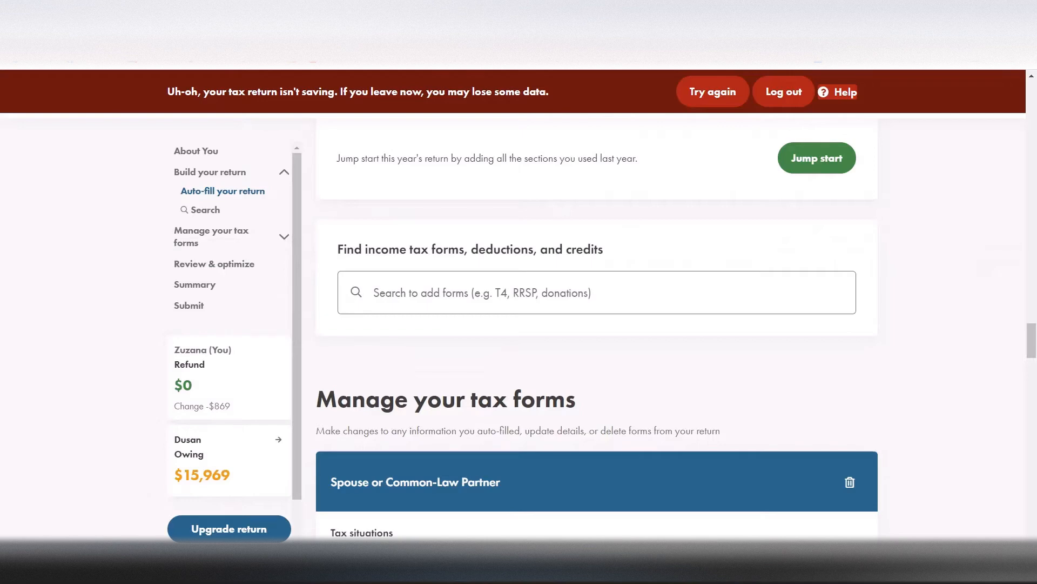
{"action": "left_click", "coordinate": [435, 291]}
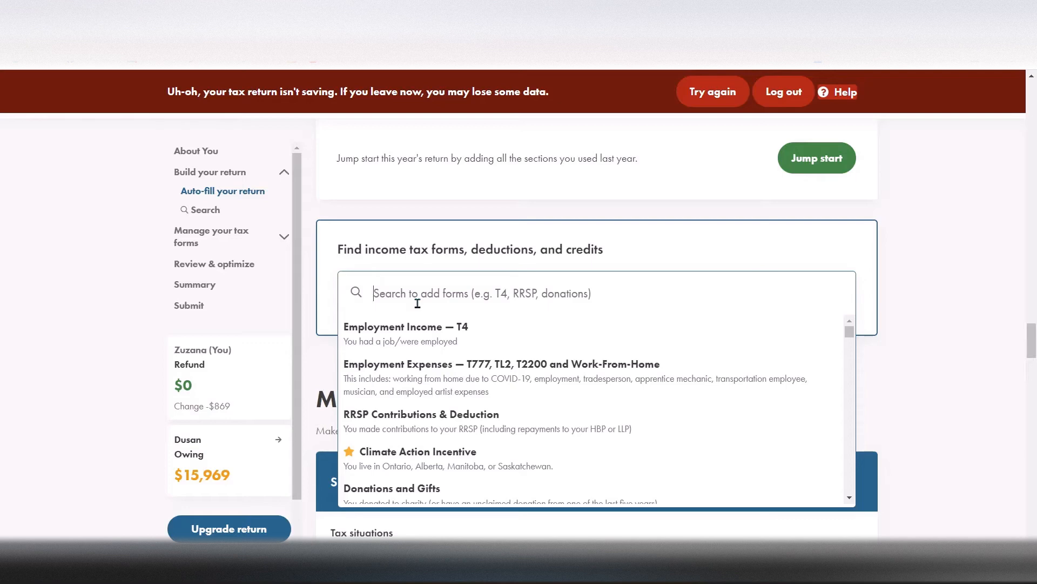
{"action": "left_click", "coordinate": [932, 258]}
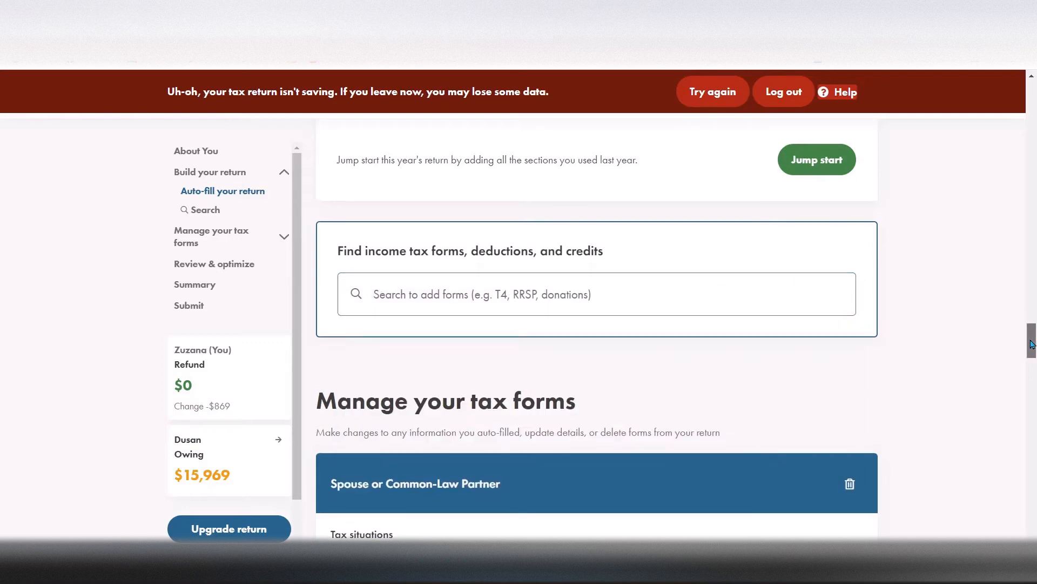
{"action": "left_click", "coordinate": [463, 297]}
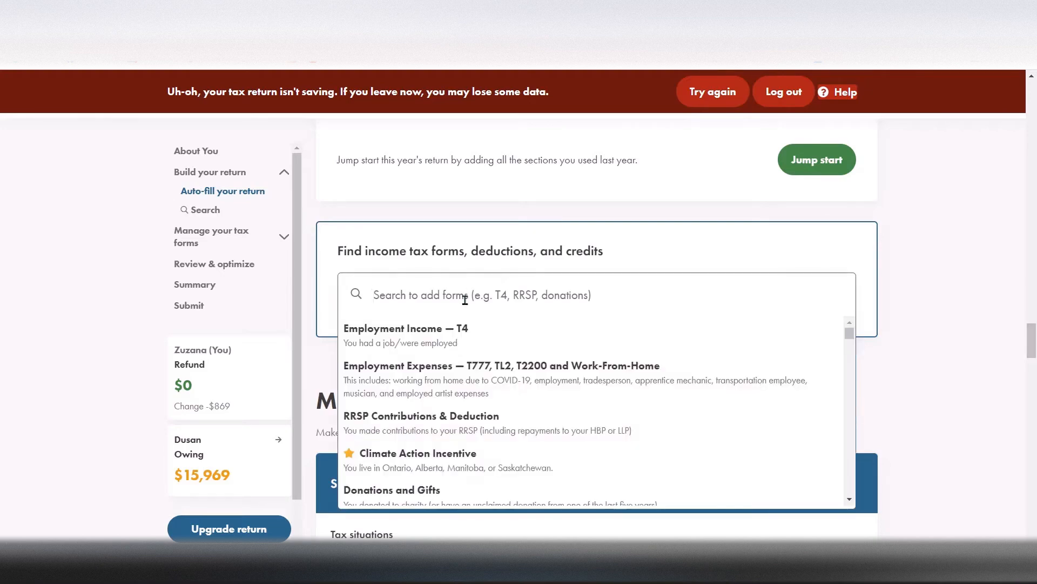
{"action": "left_click", "coordinate": [445, 342]}
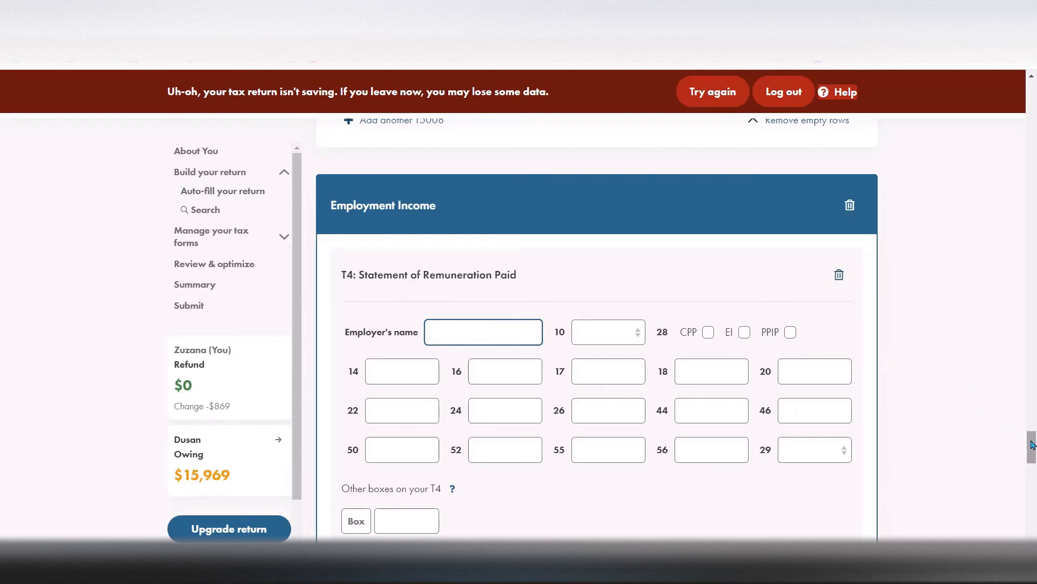
Look over the blank T4 slip fields, then delete the whole Employment Income section from the return
{"action": "left_click_drag", "start_coordinate": [1033, 446], "coordinate": [1033, 457]}
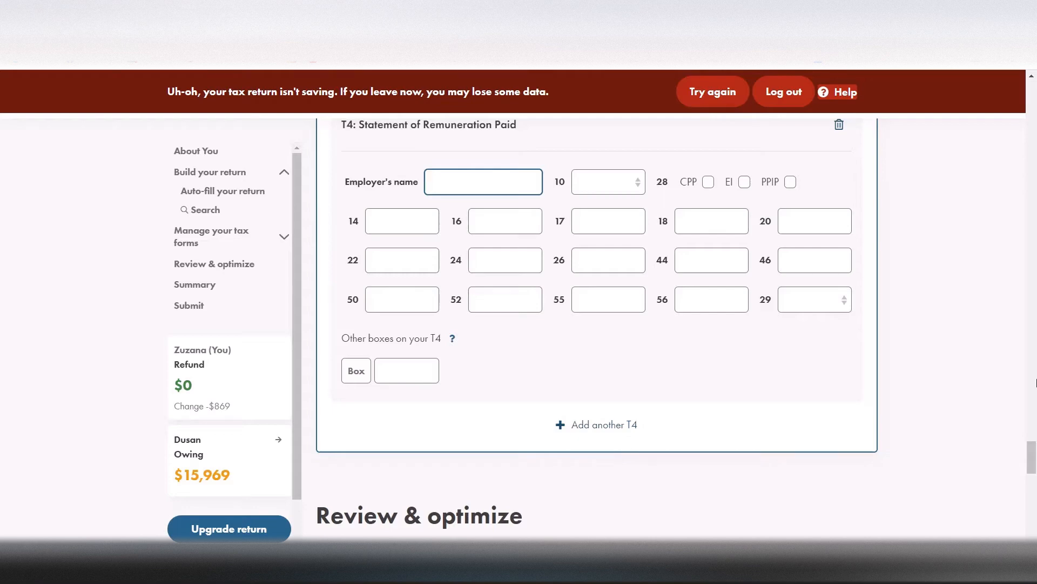
{"action": "left_click_drag", "start_coordinate": [1029, 446], "coordinate": [1030, 434]}
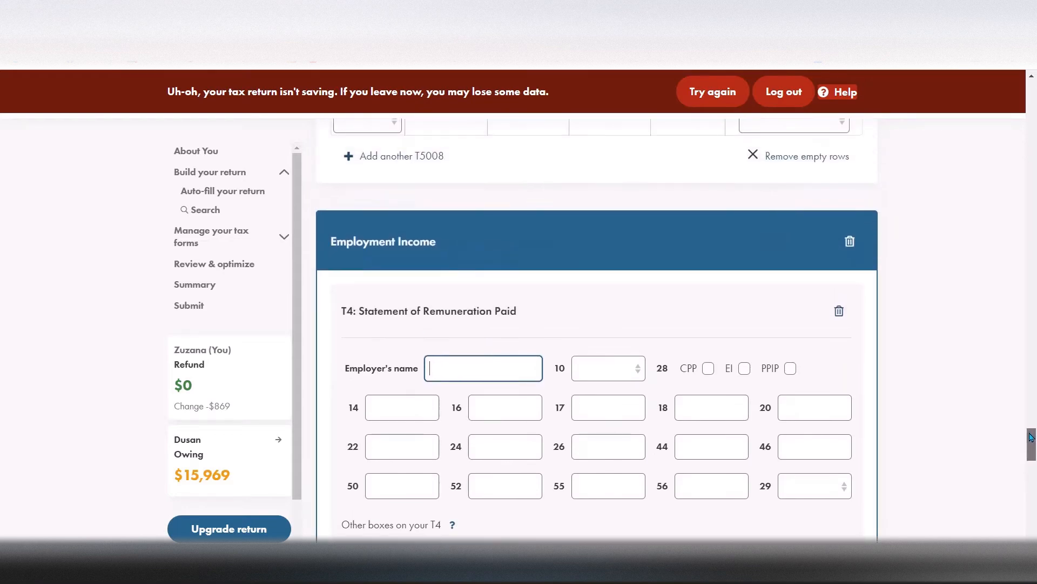
{"action": "left_click", "coordinate": [850, 241]}
{"action": "left_click", "coordinate": [534, 257]}
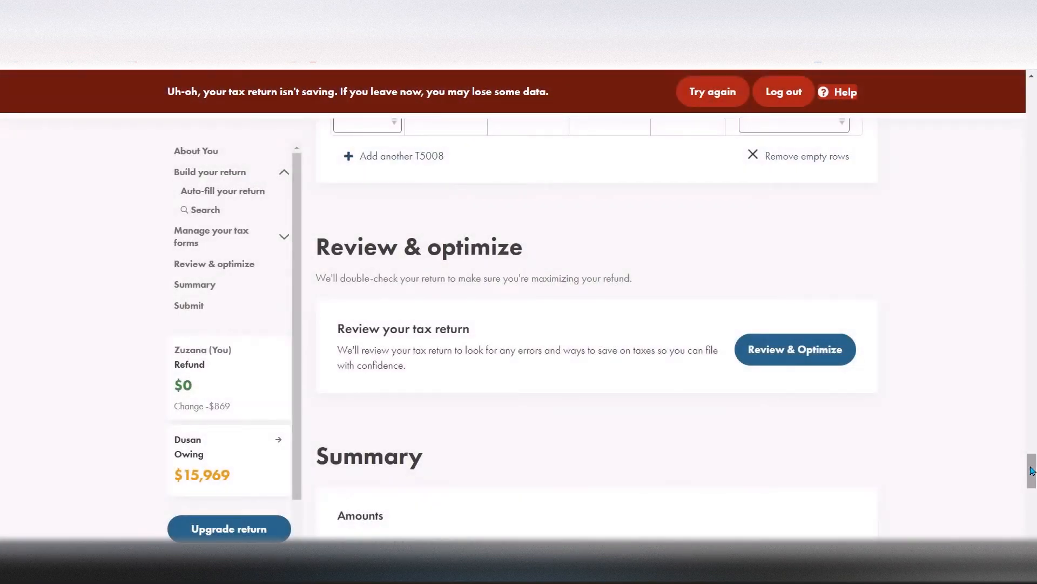
Try to auto-fill the return from CRA My Account again, agreeing to the terms and authorizing the CRA connection
{"action": "left_click_drag", "start_coordinate": [1030, 470], "coordinate": [1008, 316]}
{"action": "left_click", "coordinate": [788, 353]}
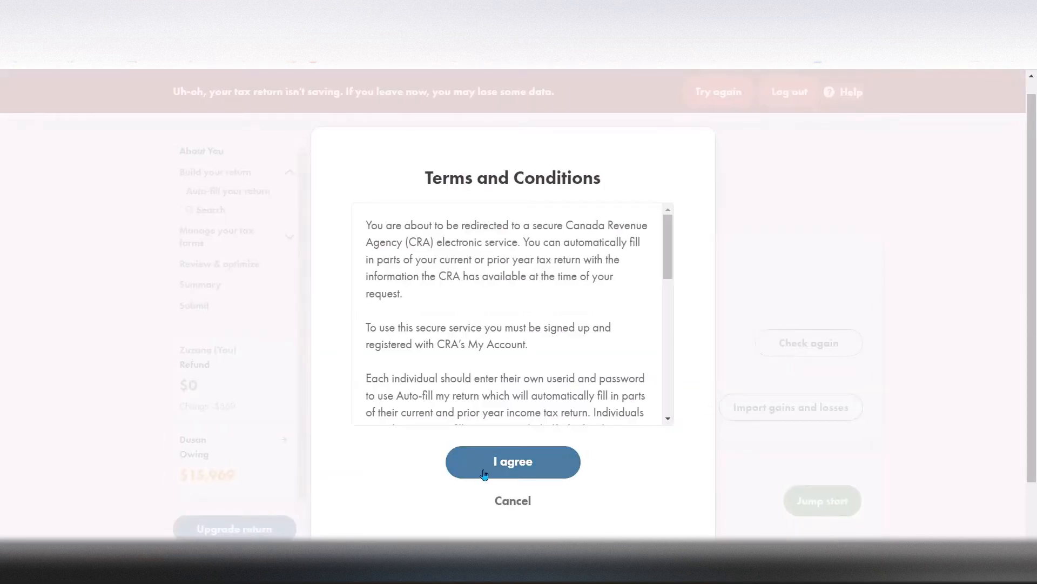
{"action": "left_click_drag", "start_coordinate": [672, 261], "coordinate": [671, 336]}
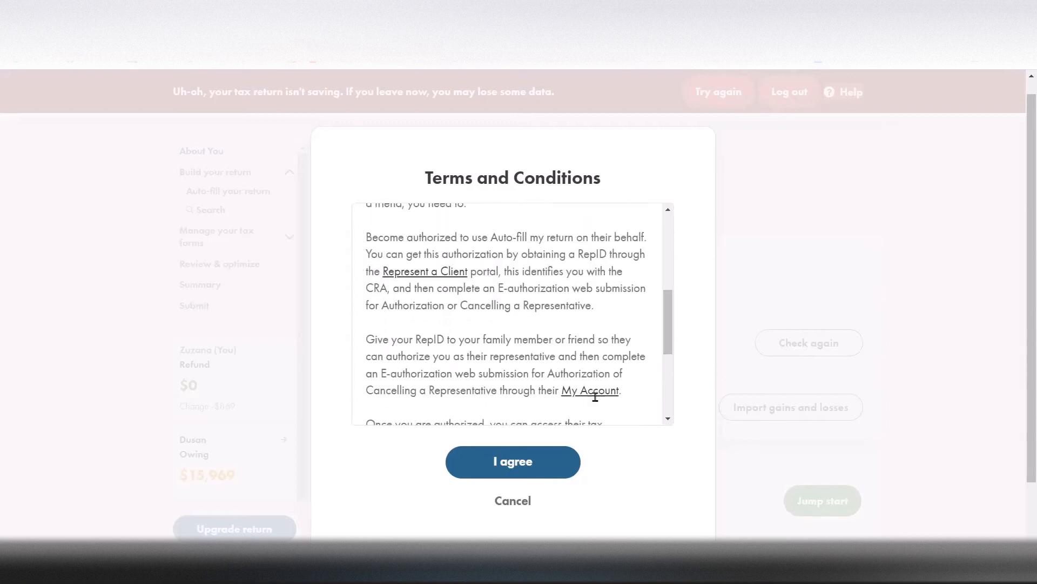
{"action": "left_click", "coordinate": [505, 474]}
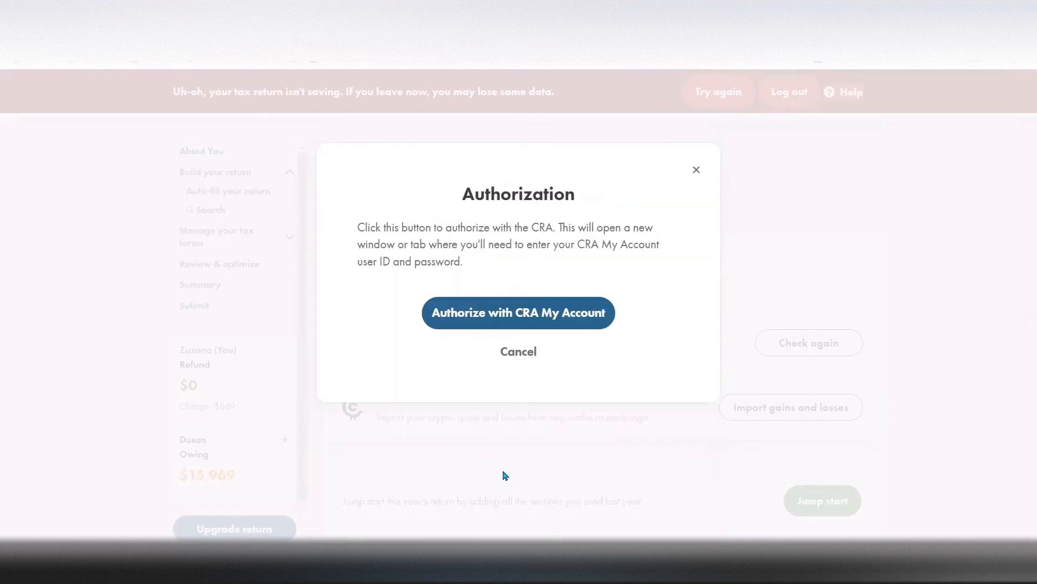
{"action": "left_click", "coordinate": [560, 317]}
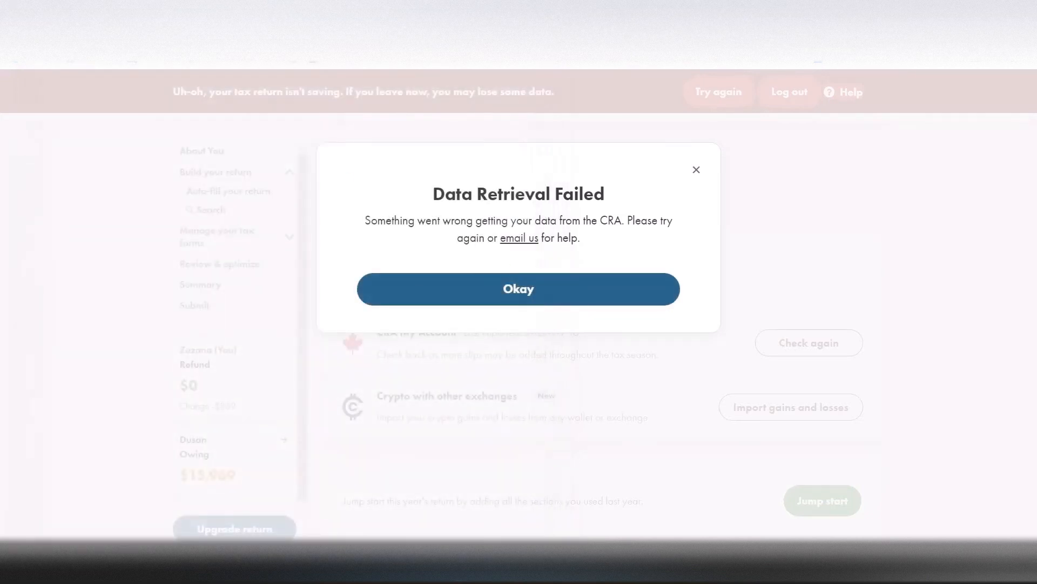
{"action": "left_click", "coordinate": [507, 286]}
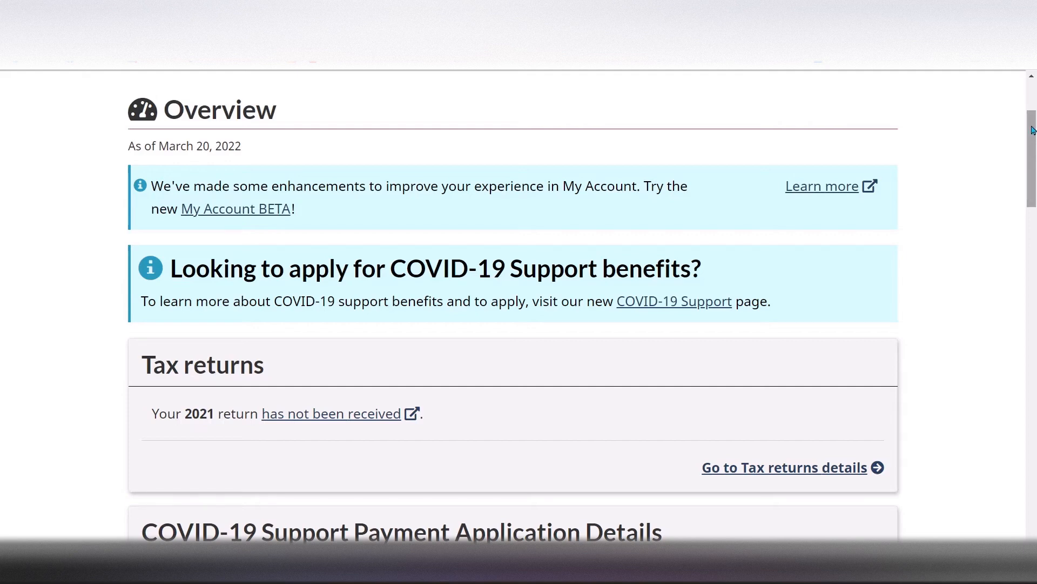
In CRA My Account, open the tax information slips and list all slips for tax year 2021
{"action": "left_click_drag", "start_coordinate": [1033, 130], "coordinate": [1033, 319]}
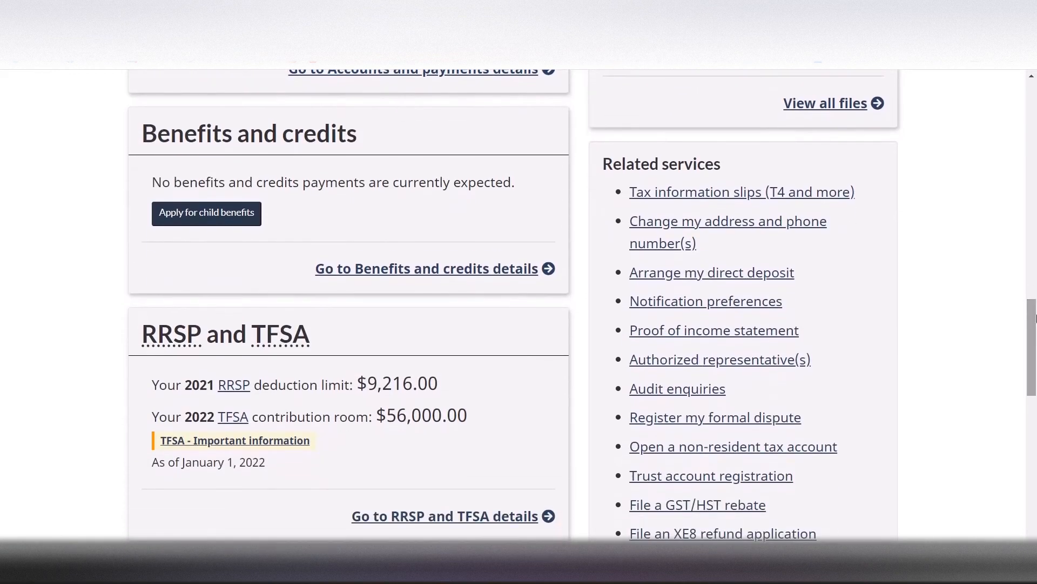
{"action": "left_click", "coordinate": [680, 195]}
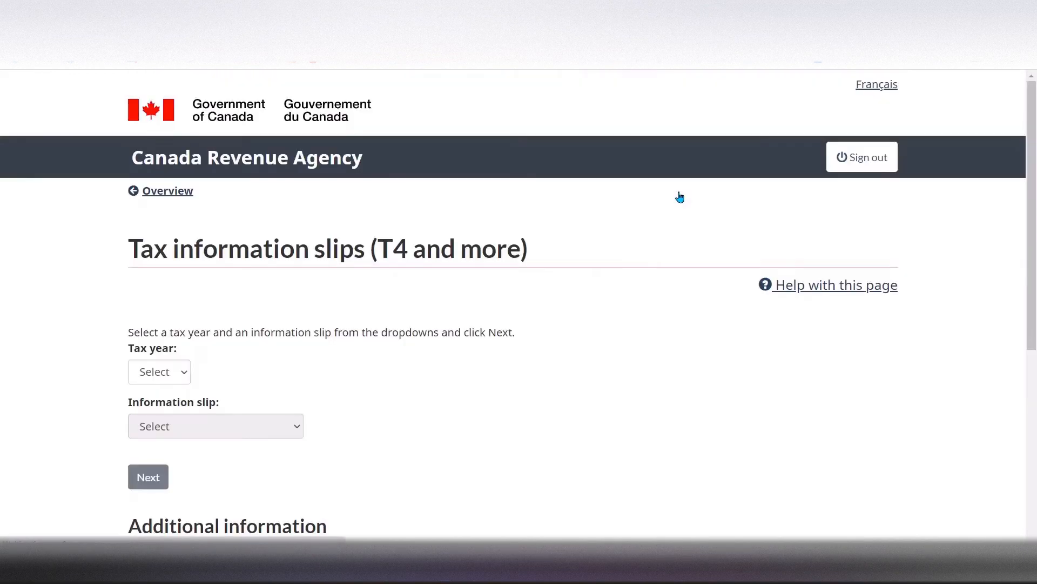
{"action": "left_click", "coordinate": [167, 370]}
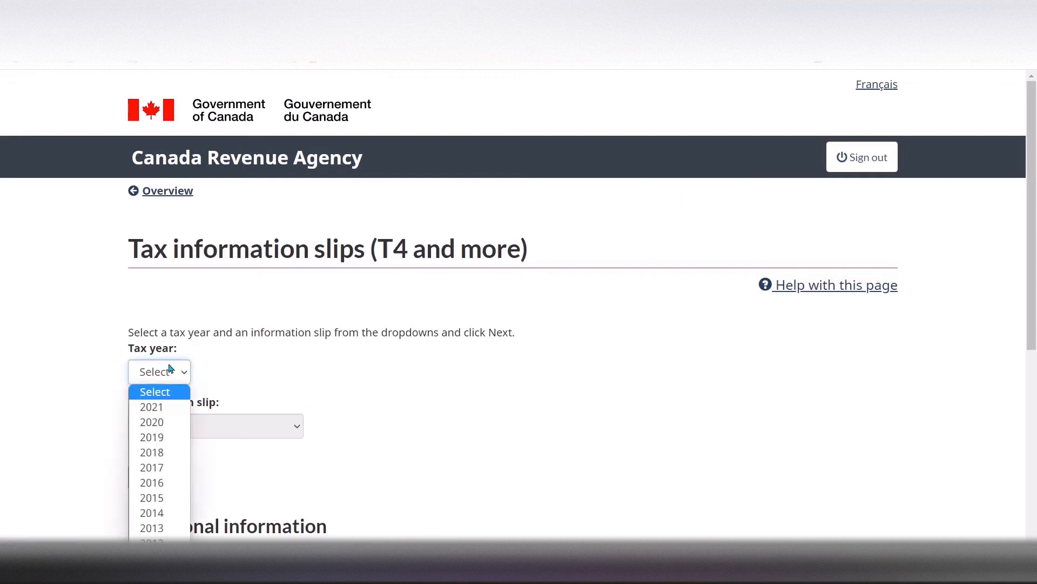
{"action": "left_click", "coordinate": [156, 411]}
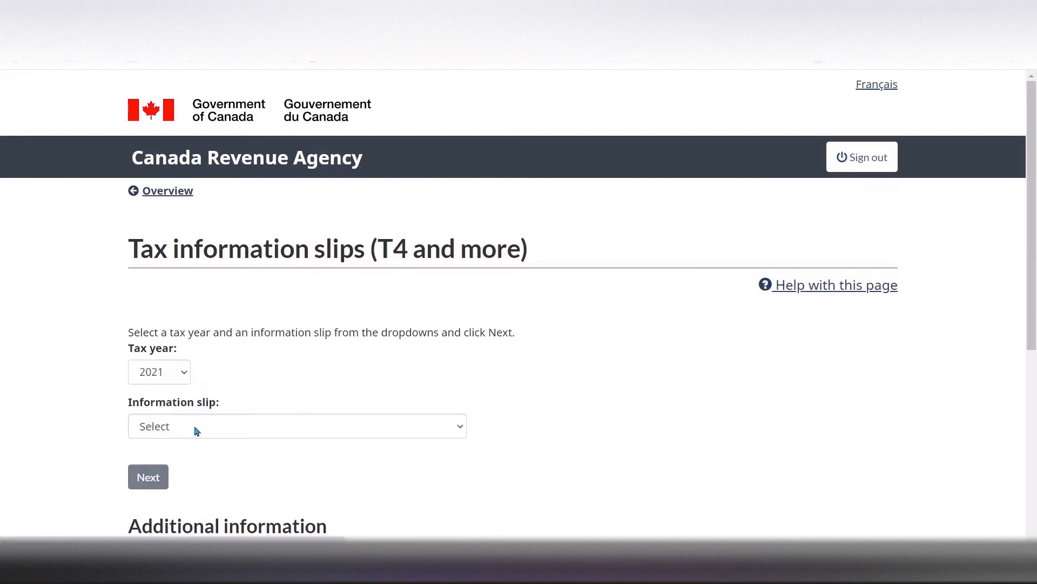
{"action": "left_click", "coordinate": [195, 428]}
{"action": "left_click", "coordinate": [161, 477]}
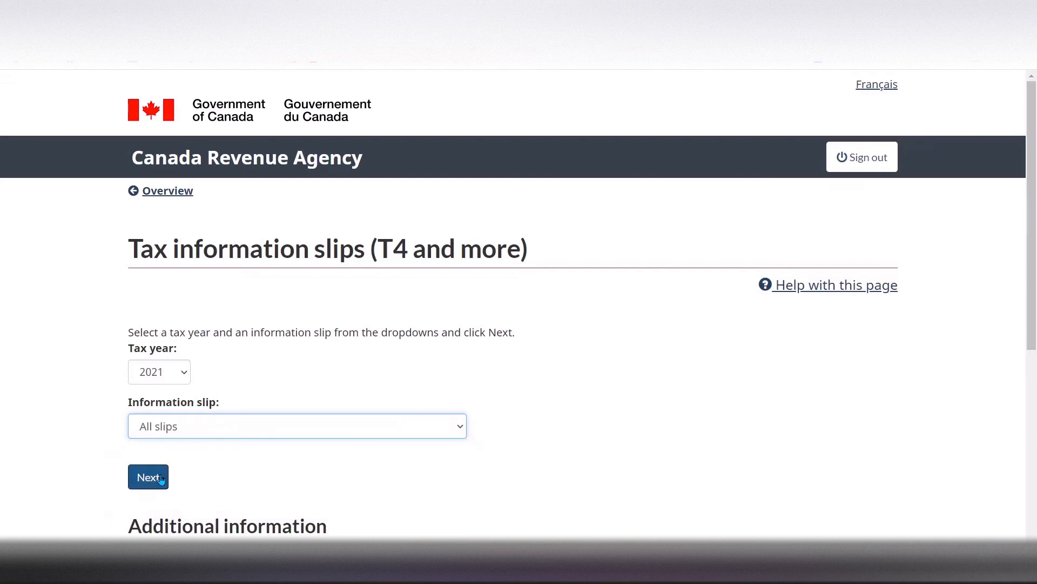
{"action": "left_click", "coordinate": [148, 478]}
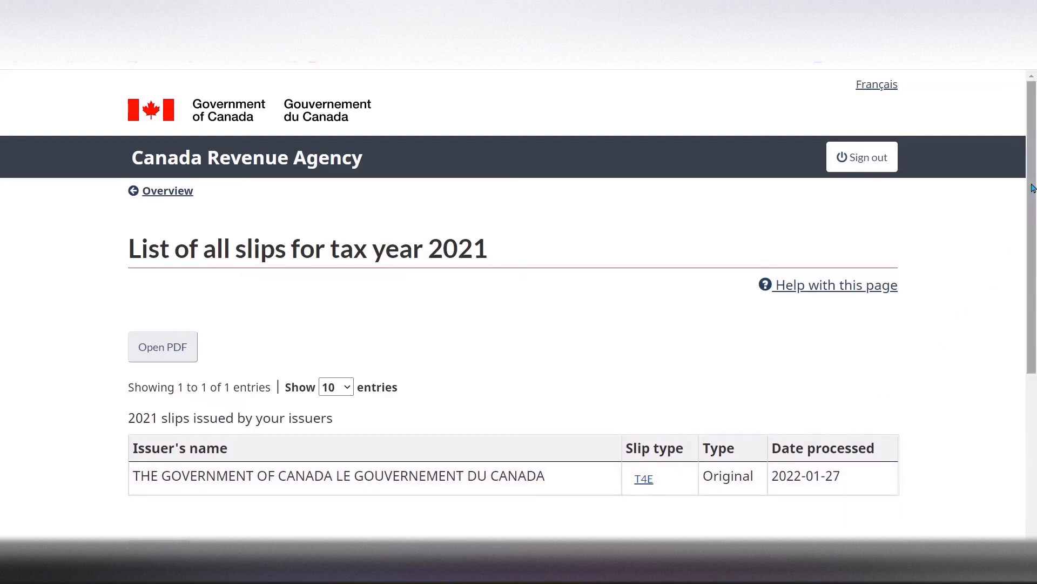
{"action": "left_click_drag", "start_coordinate": [1033, 187], "coordinate": [1033, 242]}
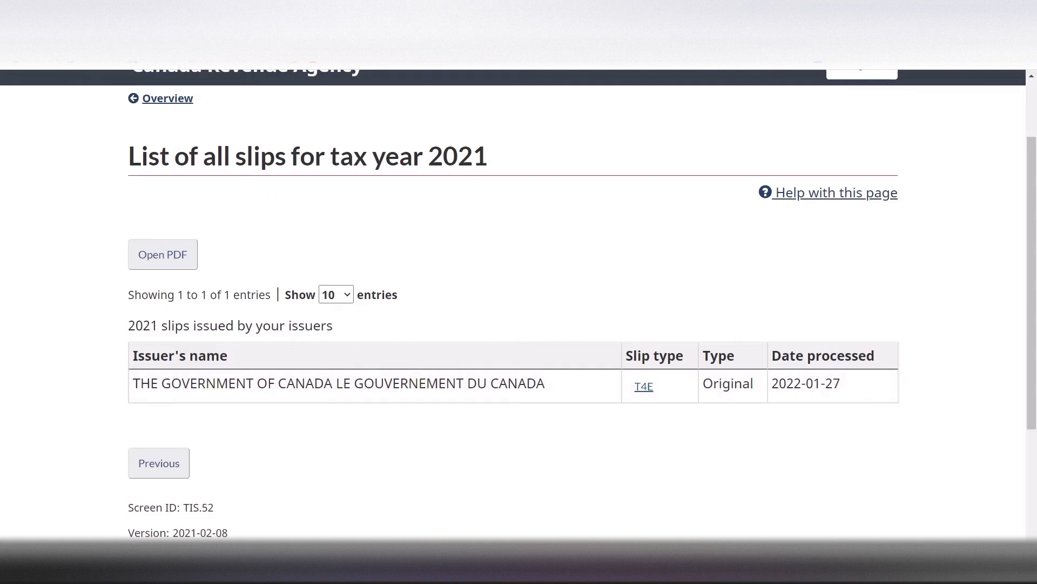
Switch to Wealthsimple Tax, check CRA My Account again for slips, agree to the terms and authorize the 2021 tax information request
{"action": "left_click", "coordinate": [238, 10]}
{"action": "left_click", "coordinate": [793, 343]}
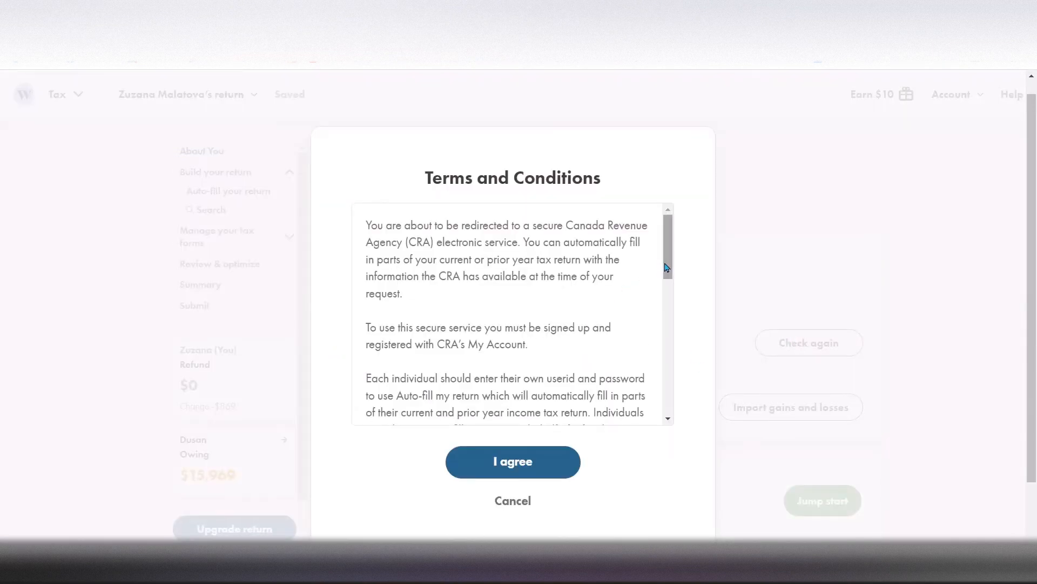
{"action": "left_click_drag", "start_coordinate": [667, 264], "coordinate": [680, 455]}
{"action": "left_click", "coordinate": [504, 460]}
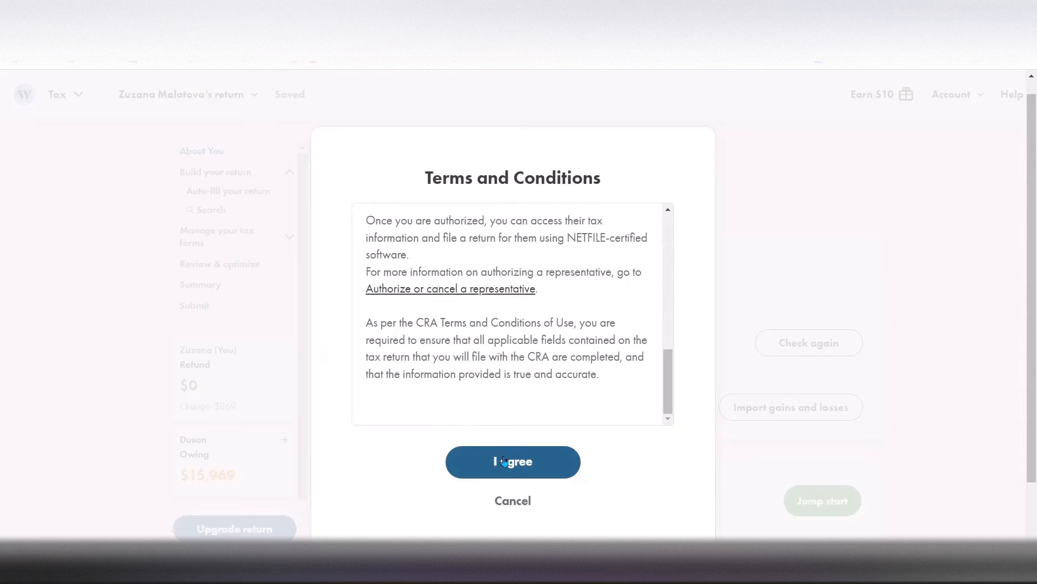
{"action": "left_click", "coordinate": [518, 313]}
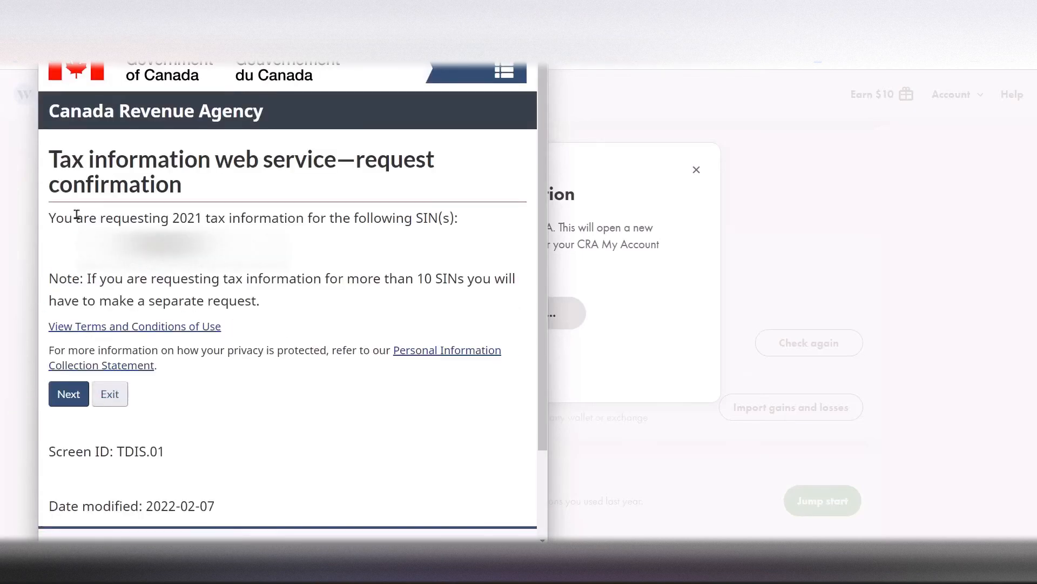
{"action": "left_click", "coordinate": [69, 401]}
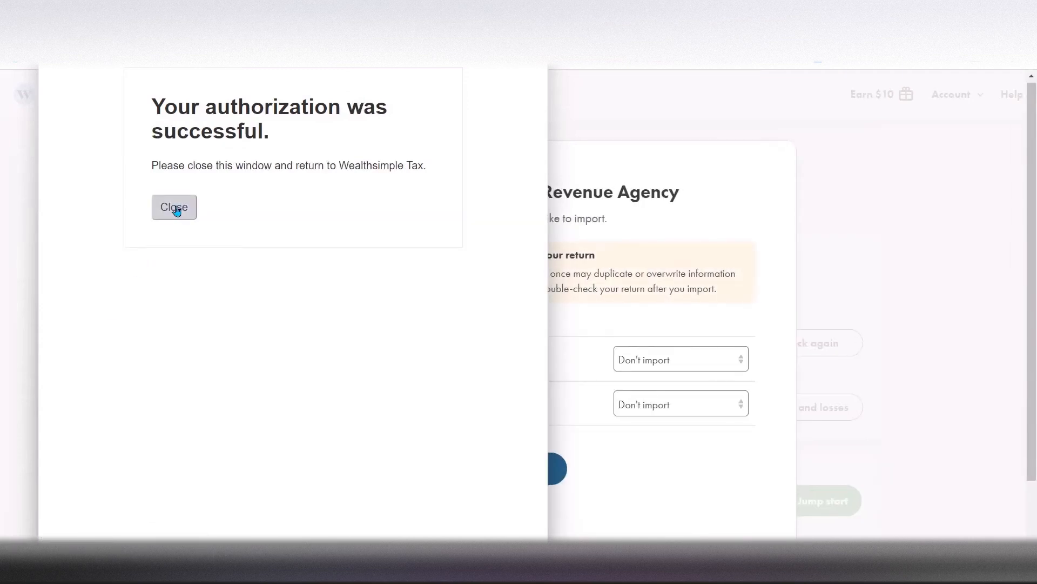
{"action": "left_click", "coordinate": [175, 208]}
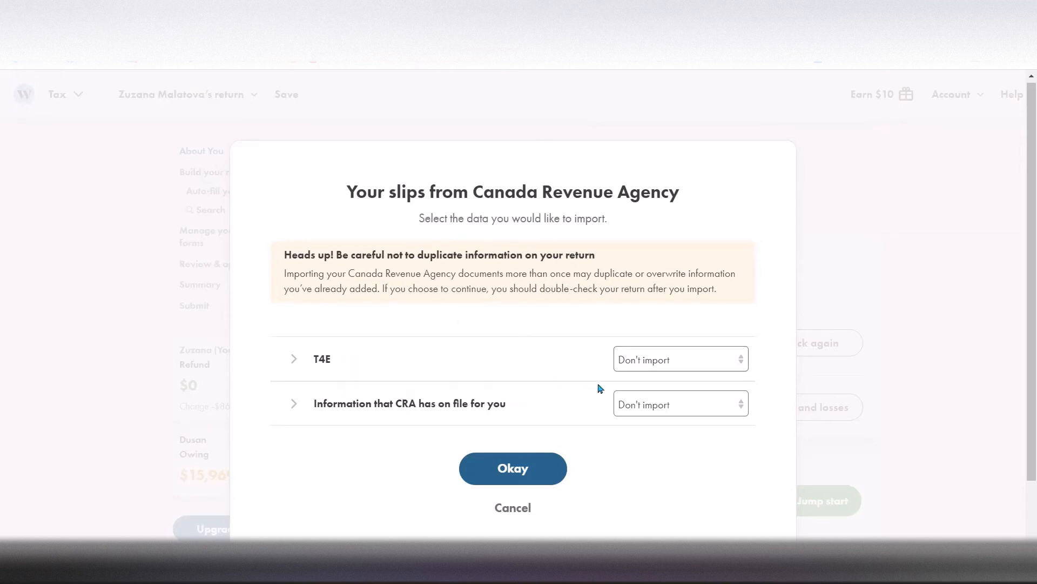
Import the T4E slip and the information that CRA has on file into the return
{"action": "left_click", "coordinate": [657, 365]}
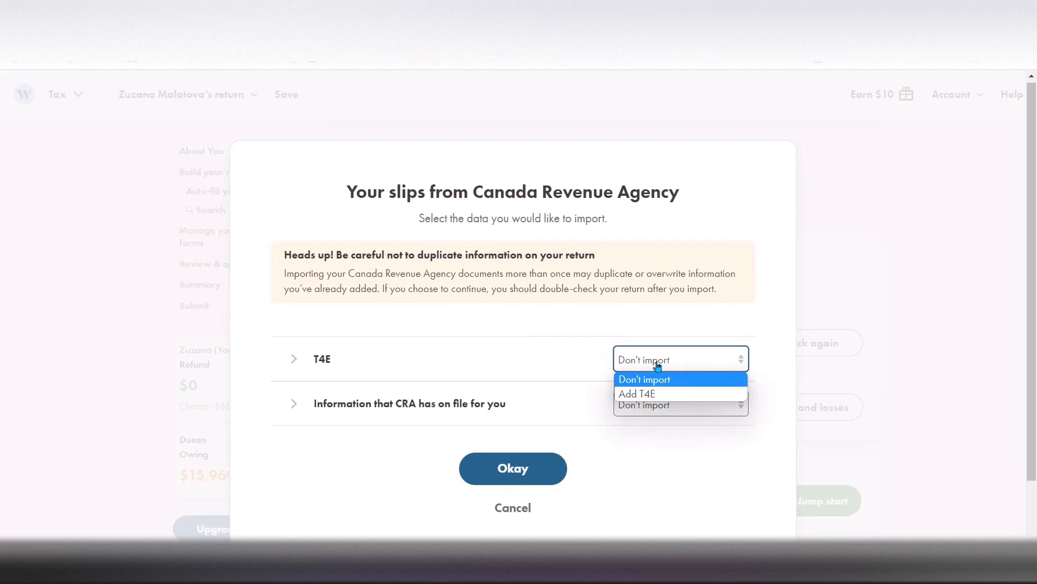
{"action": "left_click", "coordinate": [648, 396]}
{"action": "left_click", "coordinate": [675, 409]}
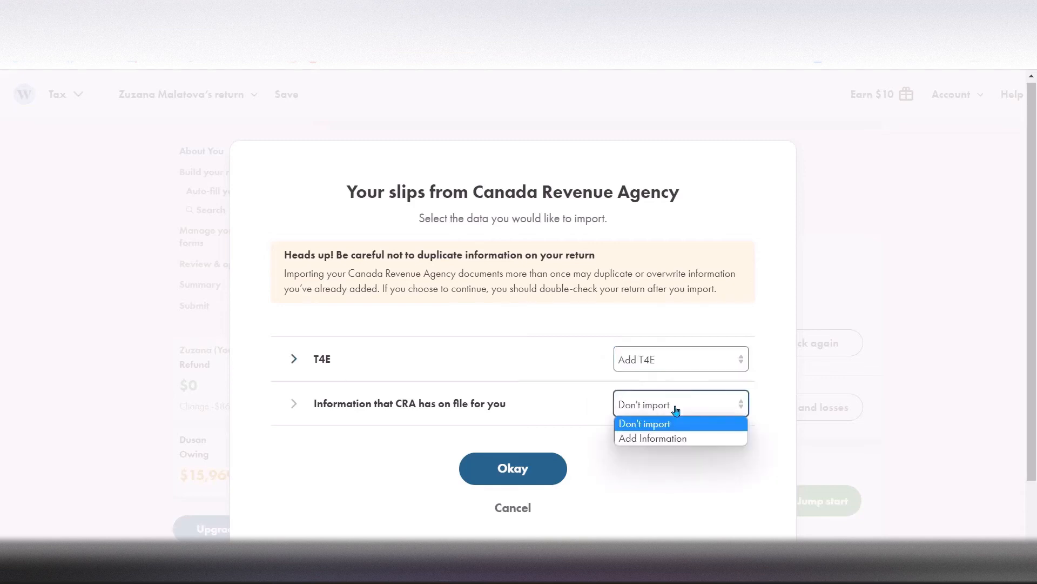
{"action": "left_click", "coordinate": [656, 441]}
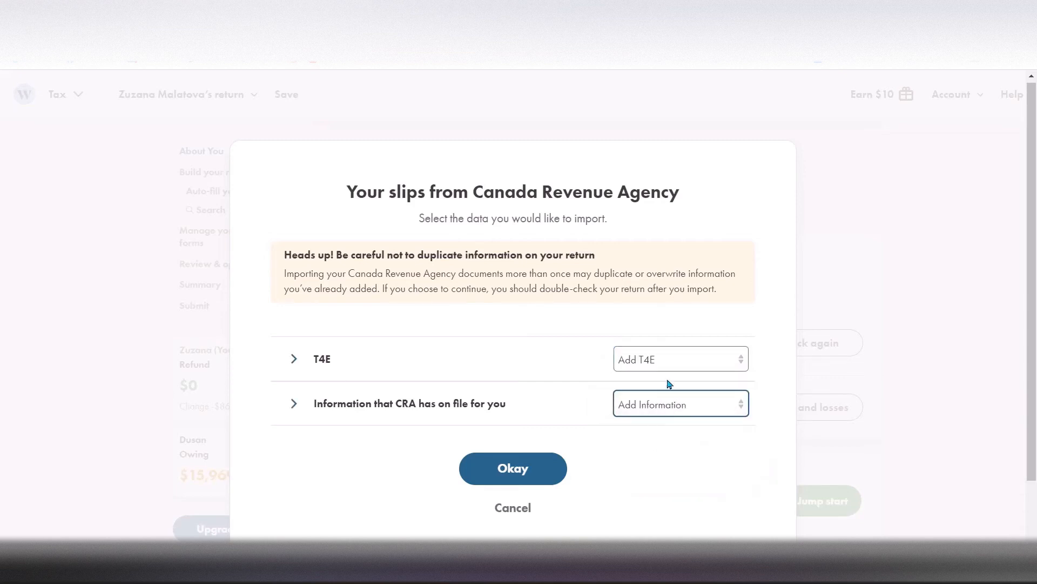
{"action": "left_click", "coordinate": [511, 472]}
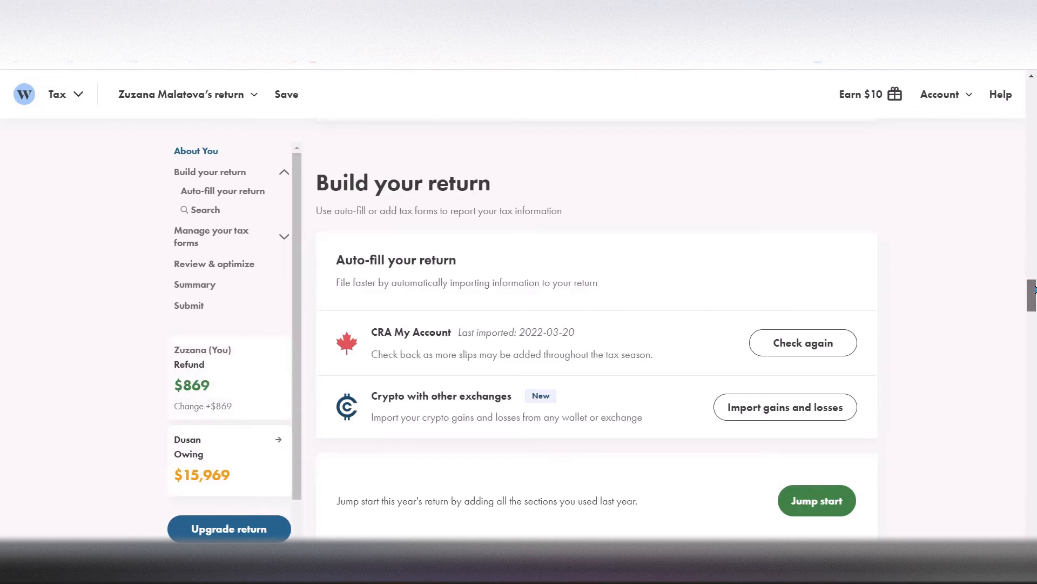
Review the auto-filled T4E Statement of Employment Insurance boxes and its repayment chart
{"action": "left_click_drag", "start_coordinate": [1035, 290], "coordinate": [1034, 441]}
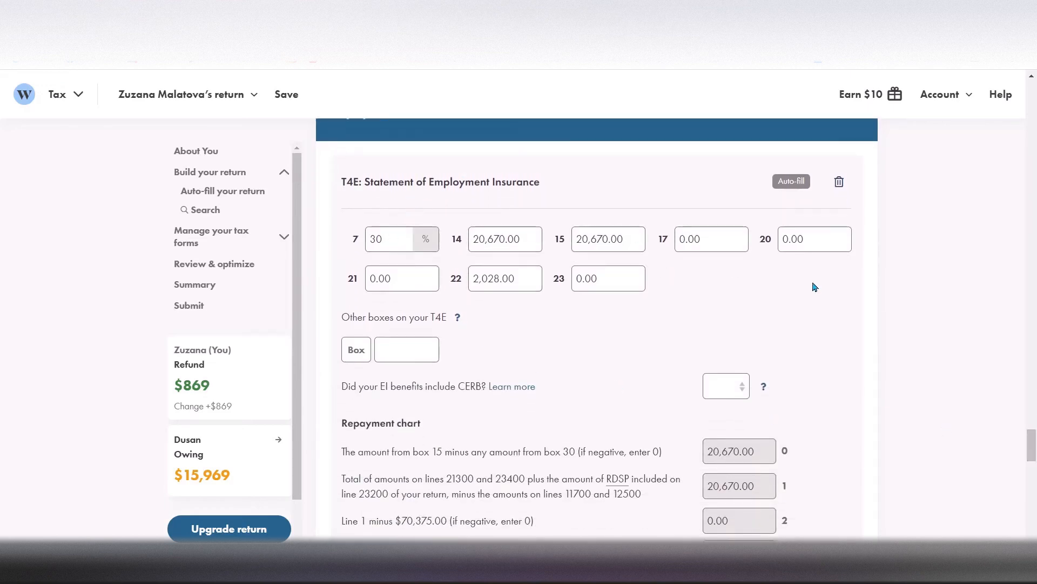
{"action": "left_click_drag", "start_coordinate": [1034, 448], "coordinate": [1034, 456]}
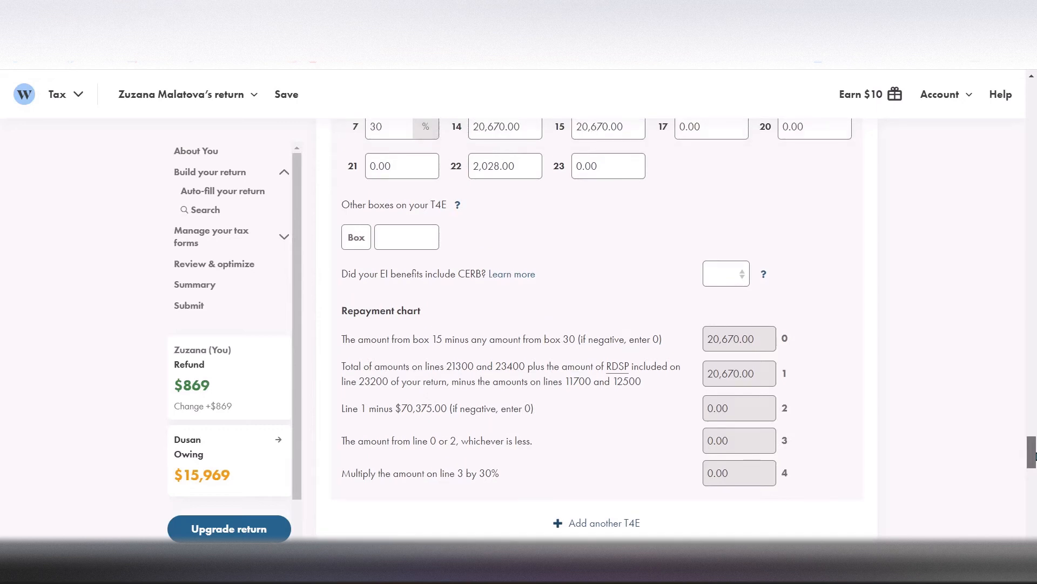
{"action": "left_click_drag", "start_coordinate": [1034, 455], "coordinate": [1034, 449]}
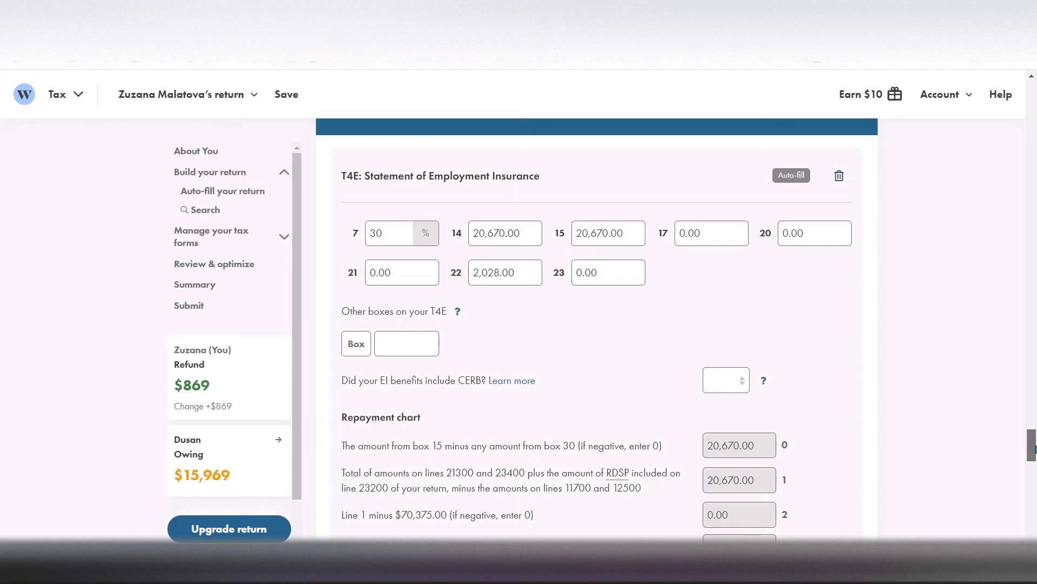
Search the income tax forms, deductions and credits for "rrsp" and for "inve"
{"action": "left_click_drag", "start_coordinate": [1033, 449], "coordinate": [1028, 319]}
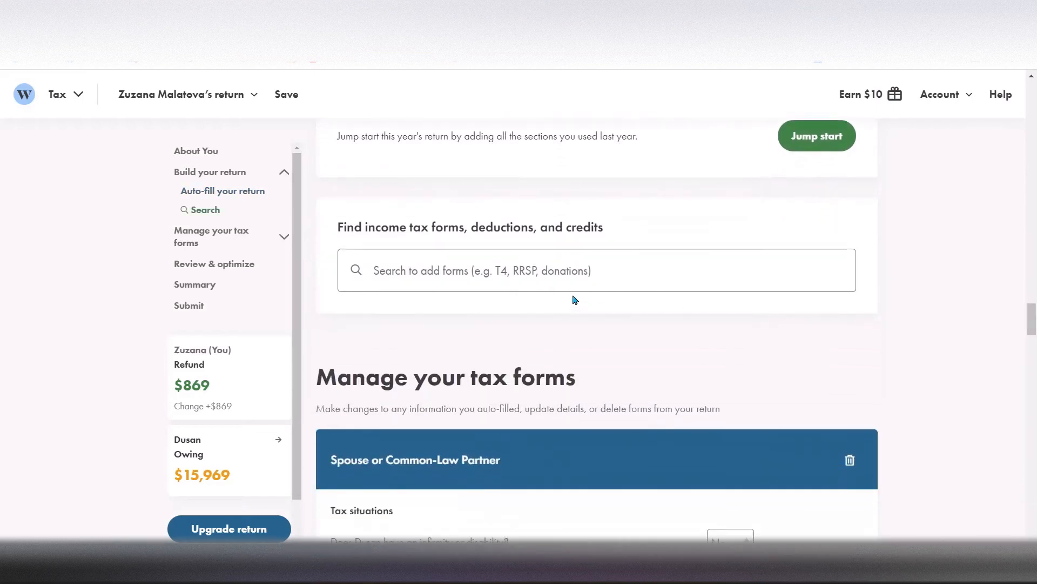
{"action": "left_click", "coordinate": [544, 272]}
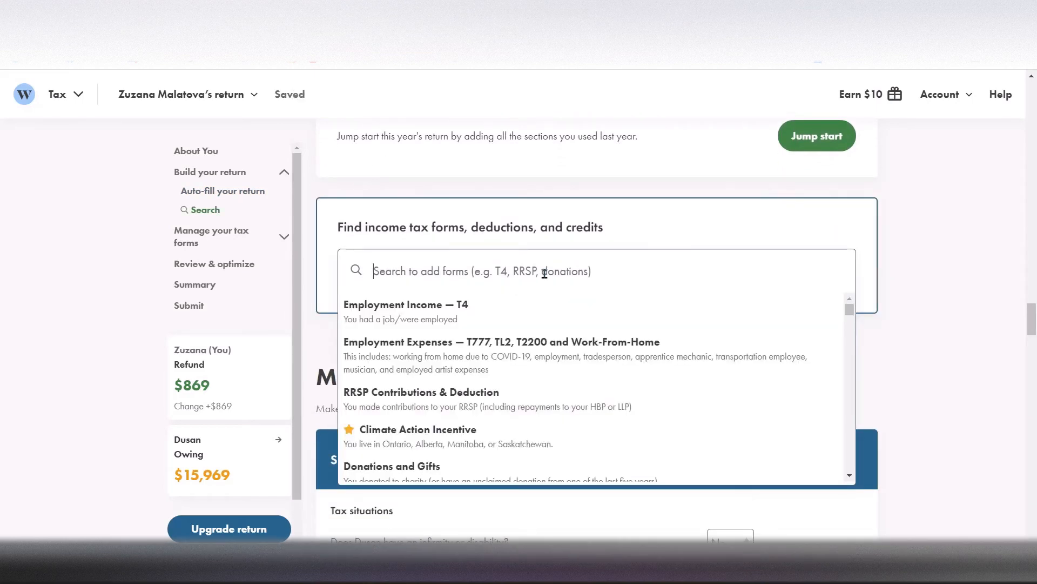
{"action": "type", "text": "rrsp"}
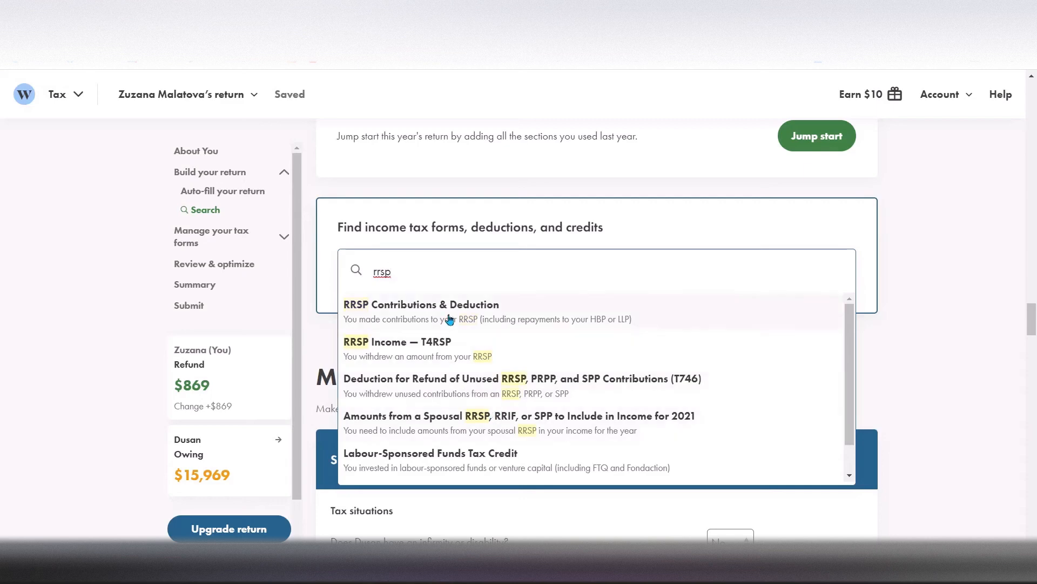
{"action": "key", "text": "BackSpace"}
{"action": "key", "text": "BackSpace"}
{"action": "key", "text": "BackSpace"}
{"action": "key", "text": "BackSpace"}
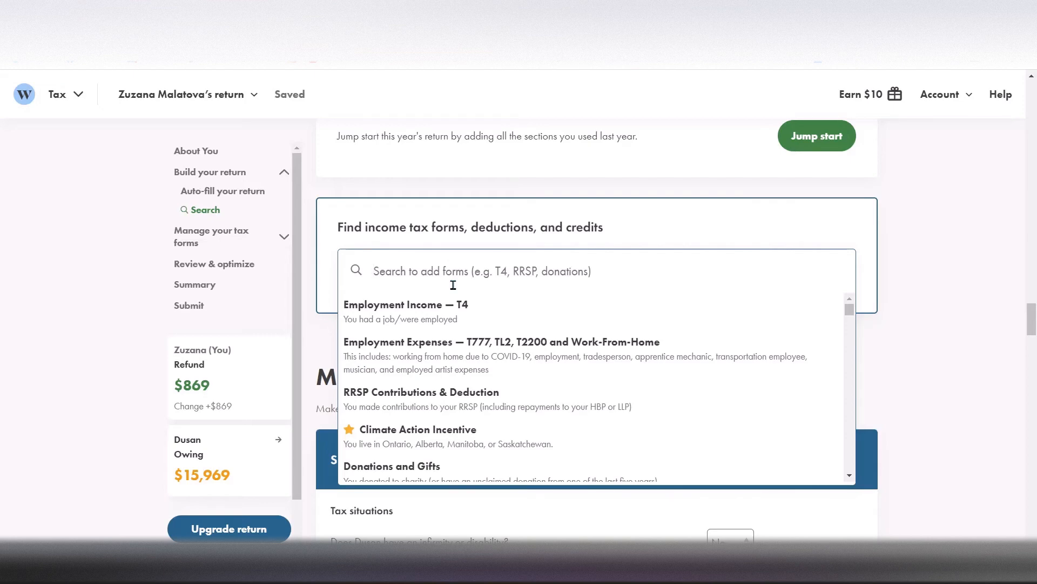
{"action": "type", "text": "inve"}
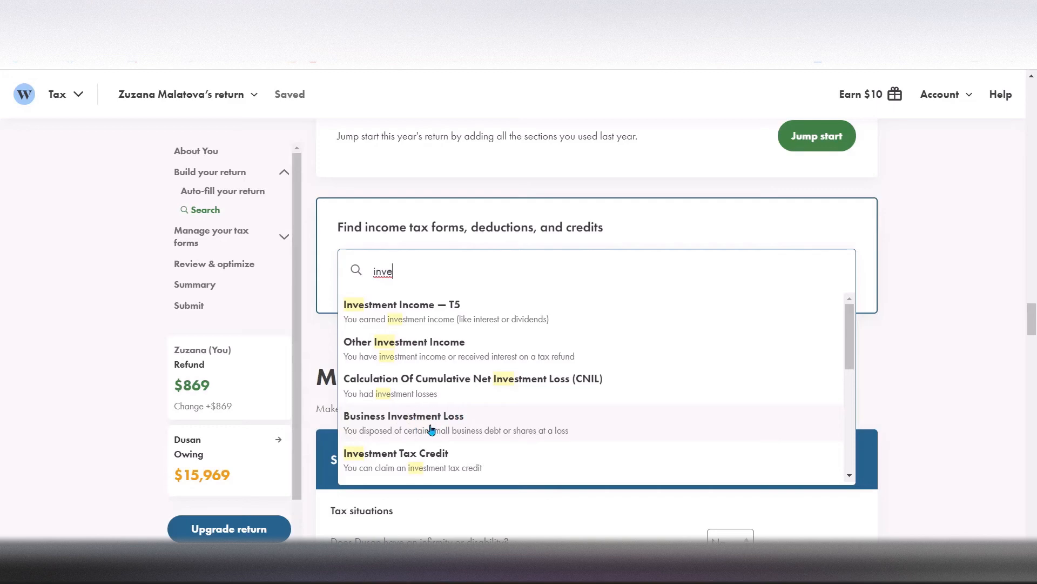
Find "medic" in the forms search, add the Medical Expenses form and set the first expense's type to Regular
{"action": "key", "text": "BackSpace"}
{"action": "key", "text": "BackSpace"}
{"action": "key", "text": "BackSpace"}
{"action": "key", "text": "BackSpace"}
{"action": "type", "text": "medic"}
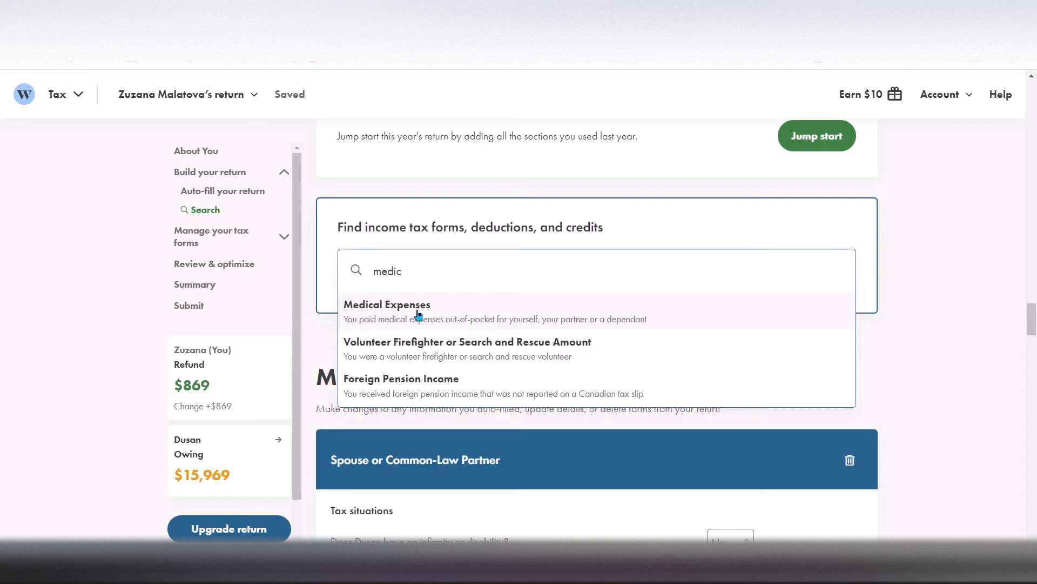
{"action": "left_click", "coordinate": [418, 314]}
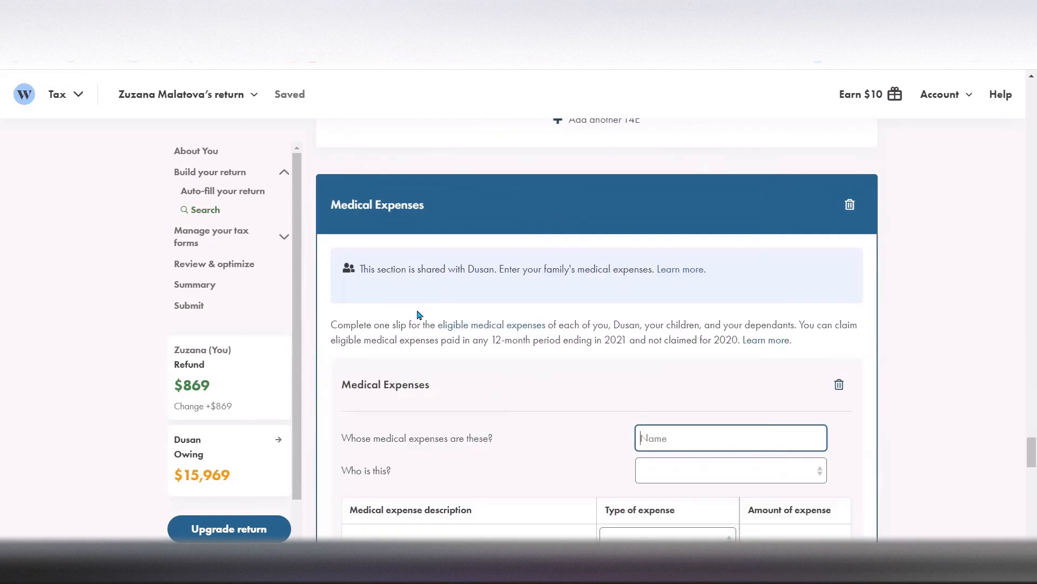
{"action": "left_click_drag", "start_coordinate": [1031, 449], "coordinate": [1033, 460]}
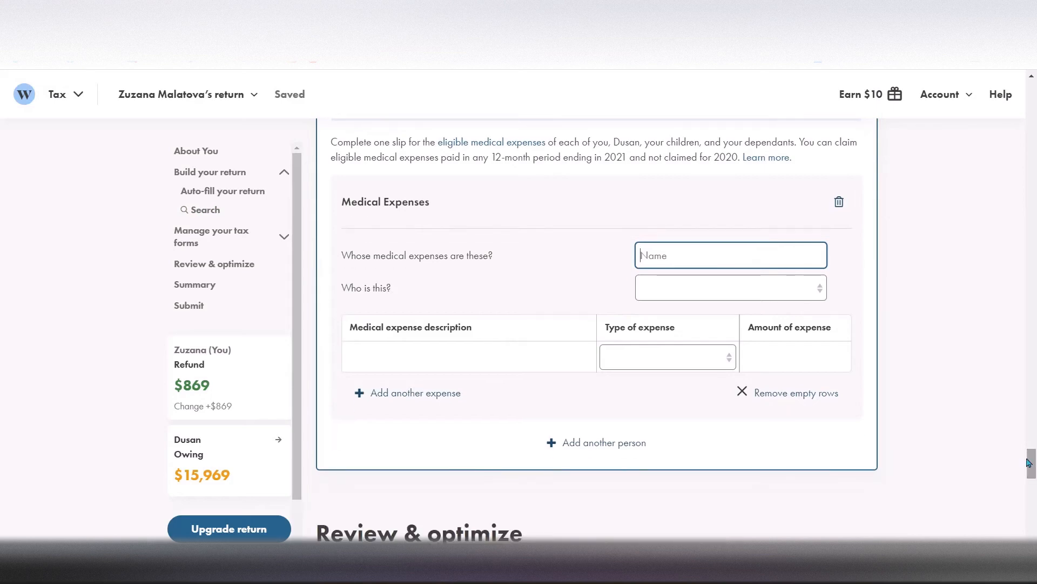
{"action": "left_click", "coordinate": [731, 360]}
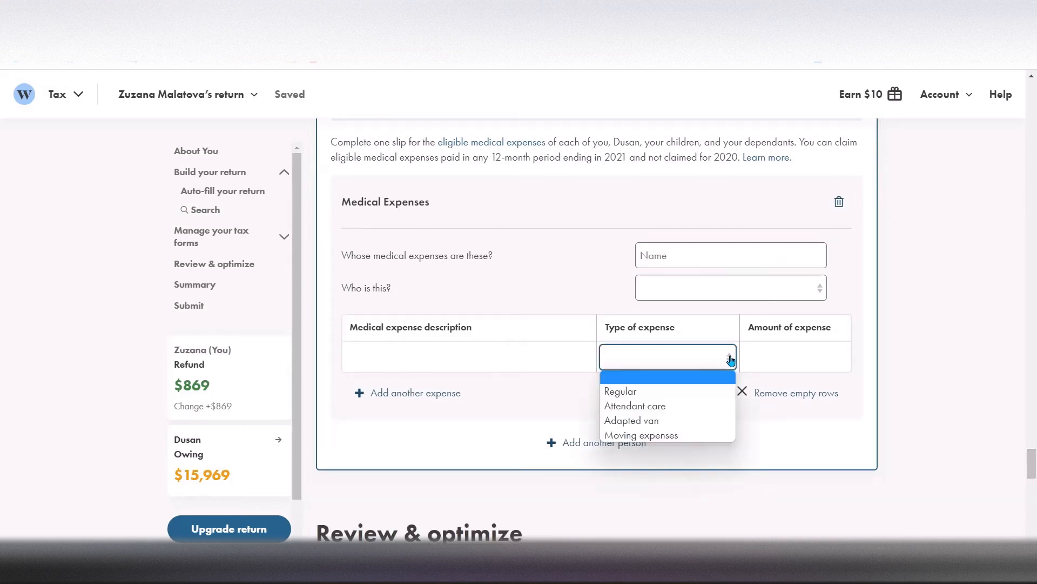
{"action": "left_click", "coordinate": [645, 391]}
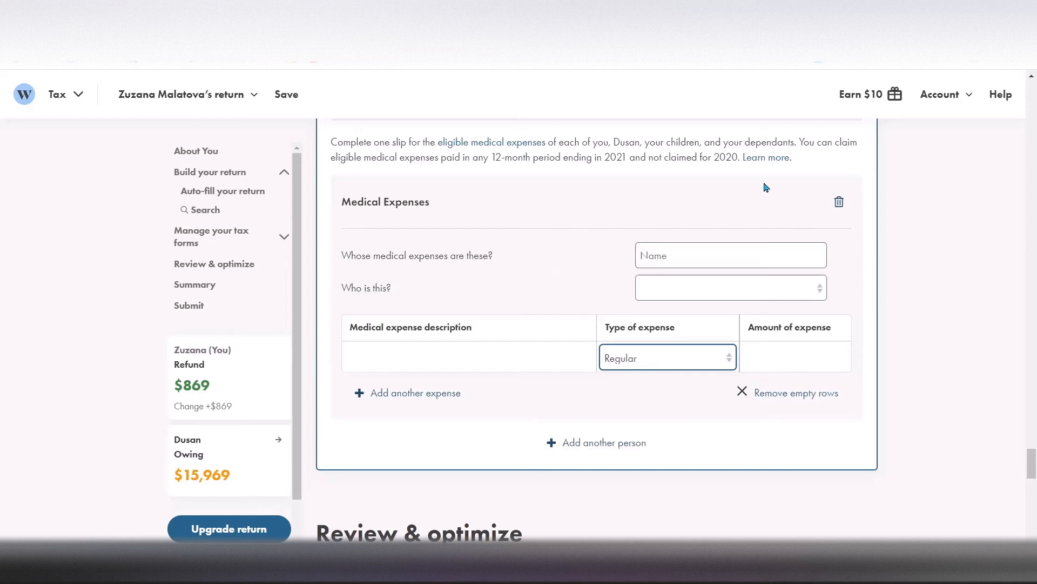
Open the list of eligible medical expenses, filter it by "prescr", clear the filter and close the list
{"action": "left_click", "coordinate": [518, 141]}
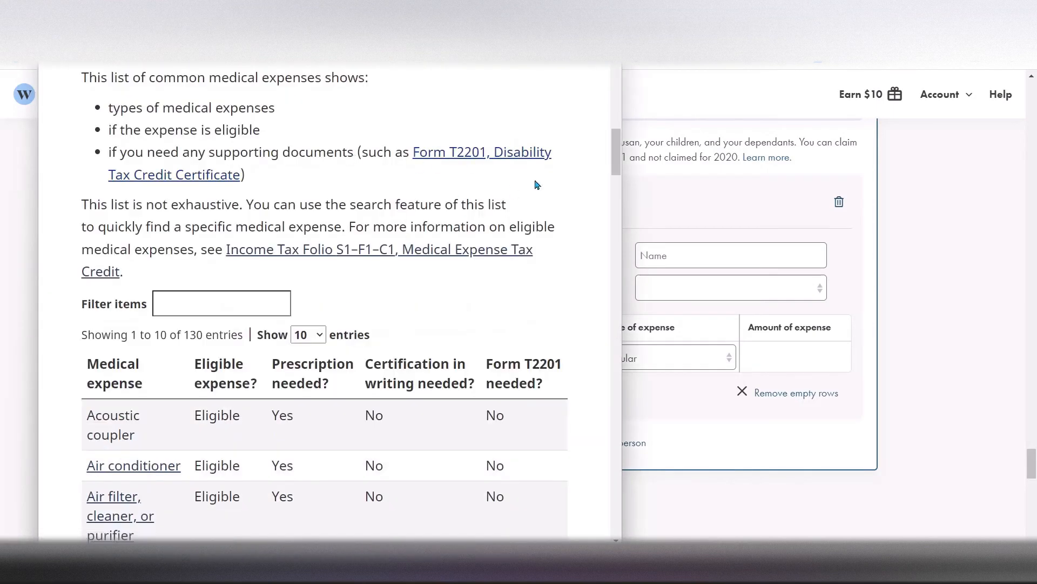
{"action": "mouse_move", "coordinate": [616, 155]}
{"action": "left_mouse_down"}
{"action": "mouse_move", "coordinate": [618, 191]}
{"action": "mouse_move", "coordinate": [616, 168]}
{"action": "left_mouse_up"}
{"action": "left_click", "coordinate": [195, 168]}
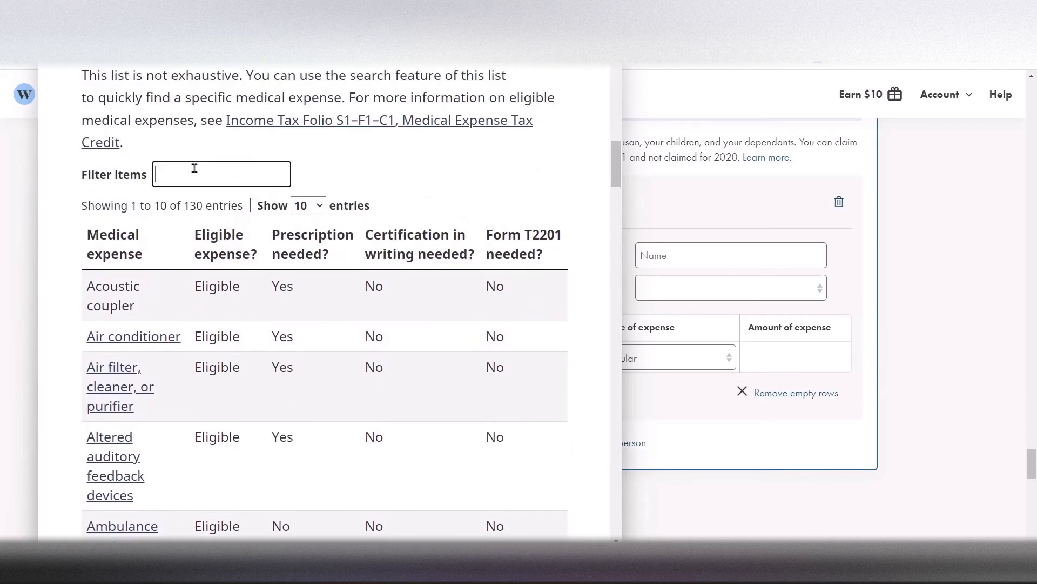
{"action": "type", "text": "prescr"}
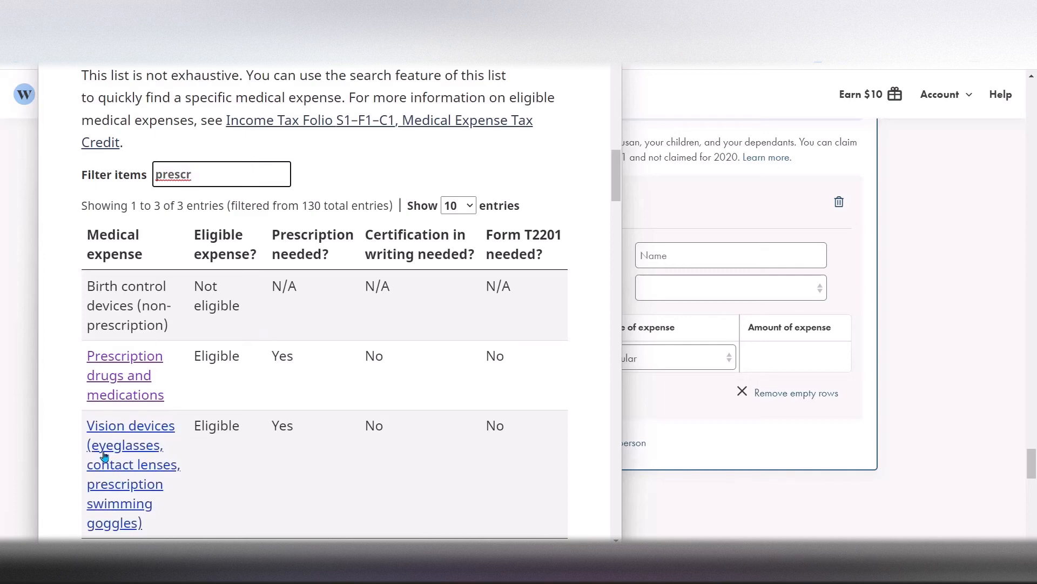
{"action": "key", "text": "BackSpace"}
{"action": "key", "text": "BackSpace"}
{"action": "key", "text": "BackSpace"}
{"action": "key", "text": "BackSpace"}
{"action": "key", "text": "BackSpace"}
{"action": "key", "text": "BackSpace"}
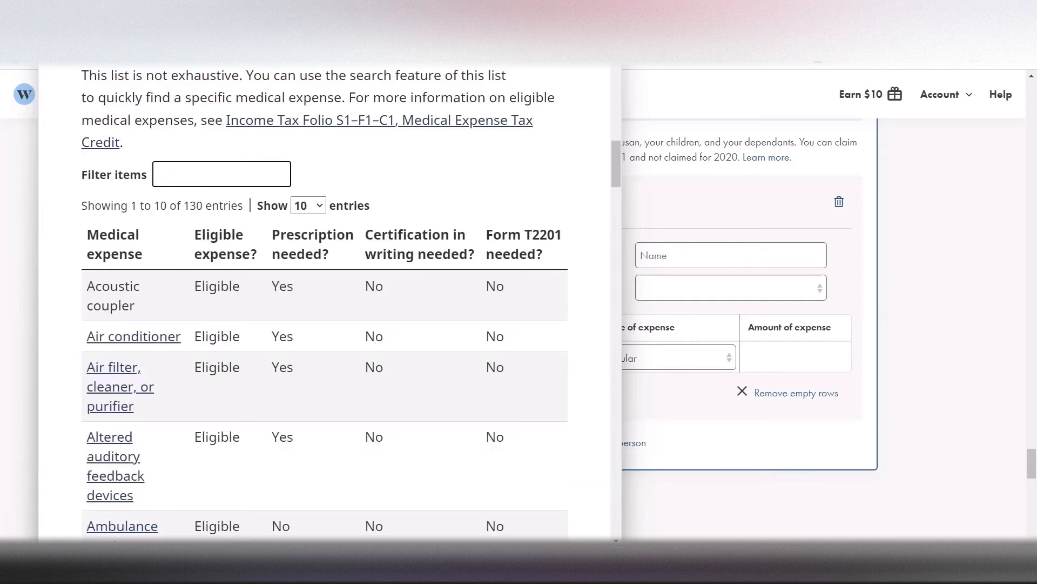
{"action": "left_click", "coordinate": [609, 9]}
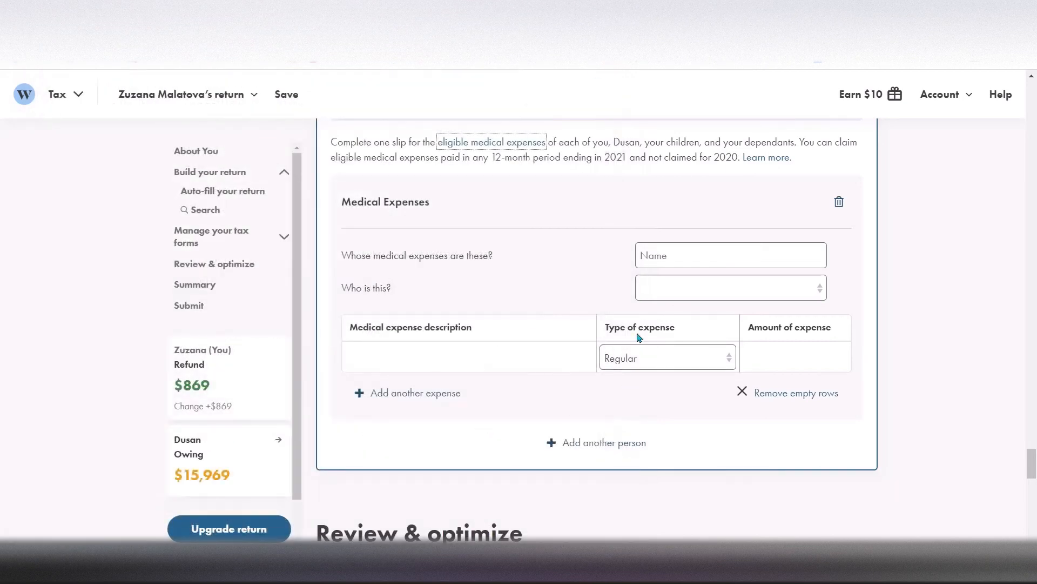
Delete the Medical Expenses form from the return and confirm its removal
{"action": "left_click_drag", "start_coordinate": [1032, 459], "coordinate": [1033, 441]}
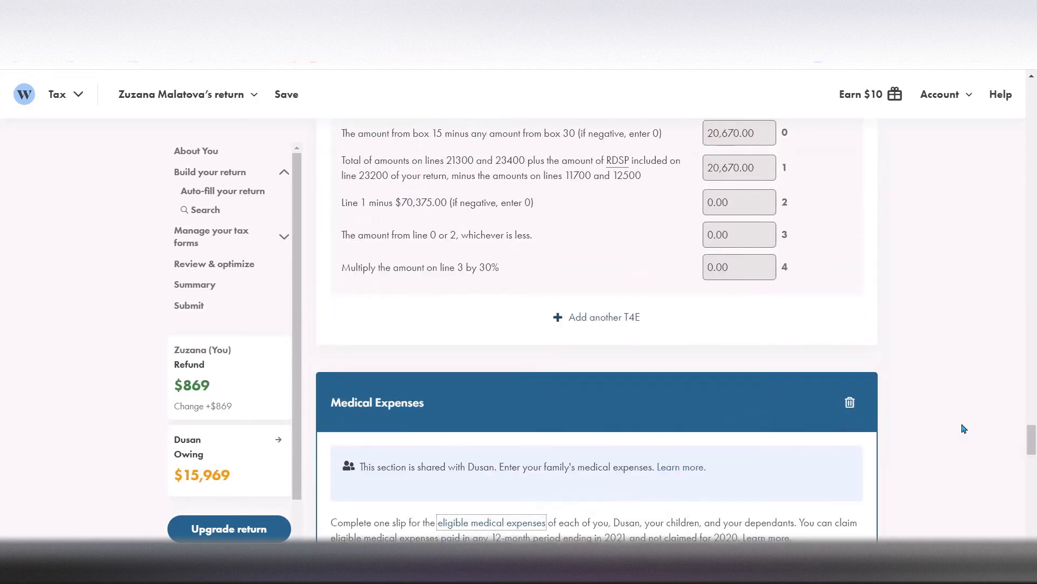
{"action": "left_click", "coordinate": [848, 400]}
{"action": "left_click", "coordinate": [501, 282]}
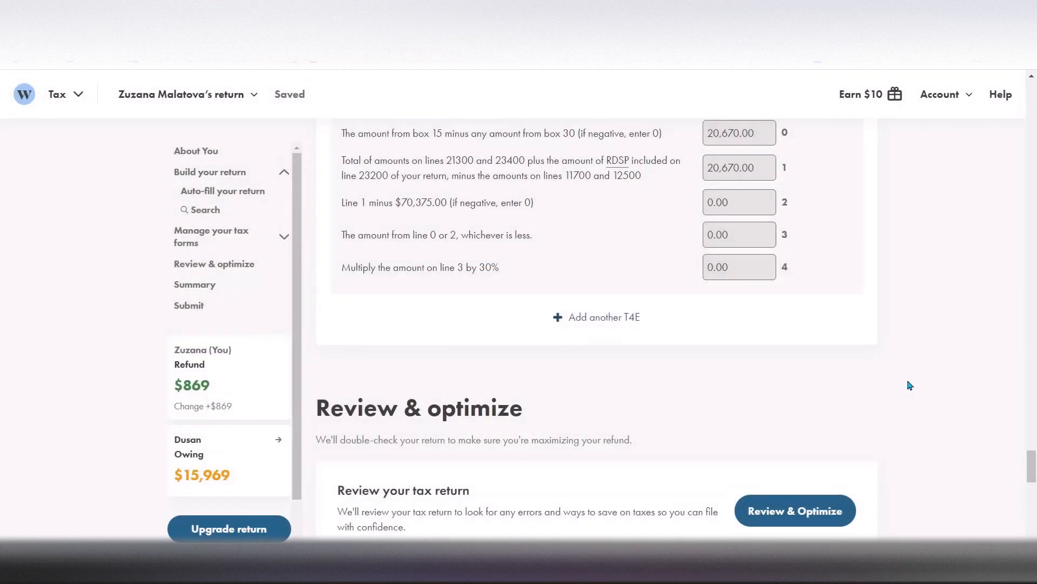
Search the income tax forms, deductions and credits for "chil" and clear the search
{"action": "left_click_drag", "start_coordinate": [1029, 460], "coordinate": [1016, 316]}
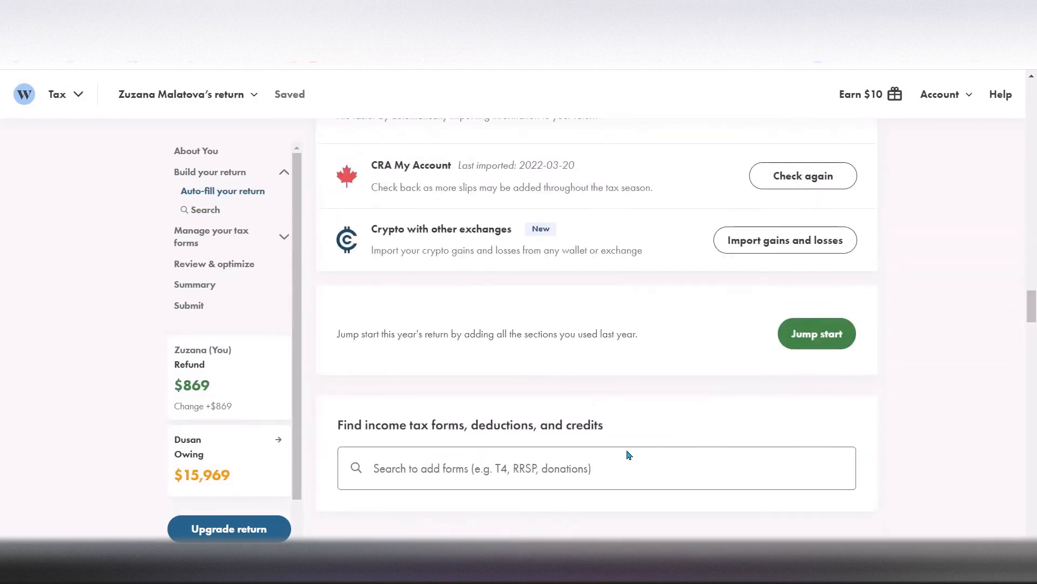
{"action": "left_click", "coordinate": [526, 471]}
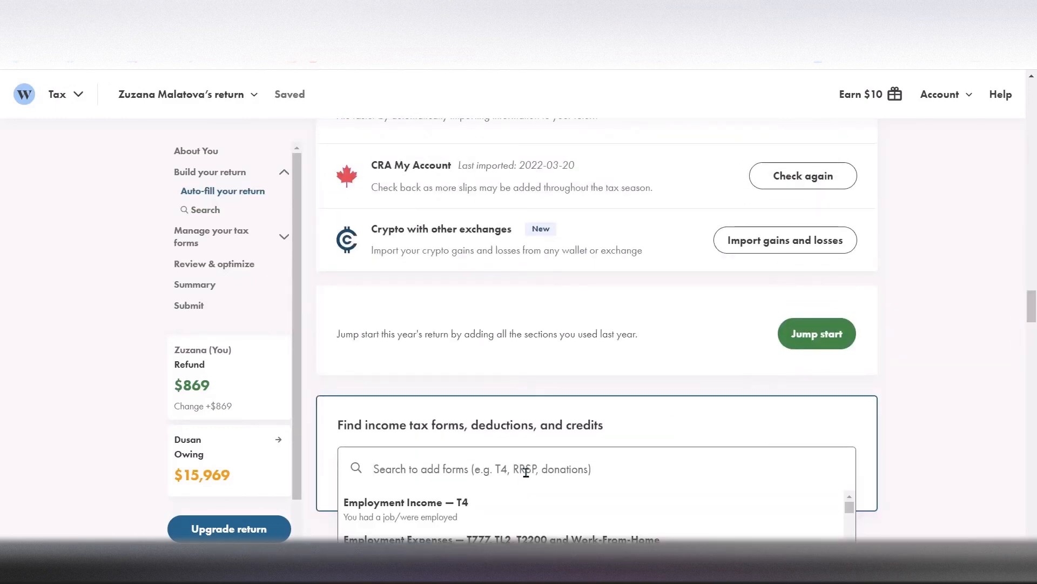
{"action": "left_click_drag", "start_coordinate": [1031, 315], "coordinate": [1032, 324]}
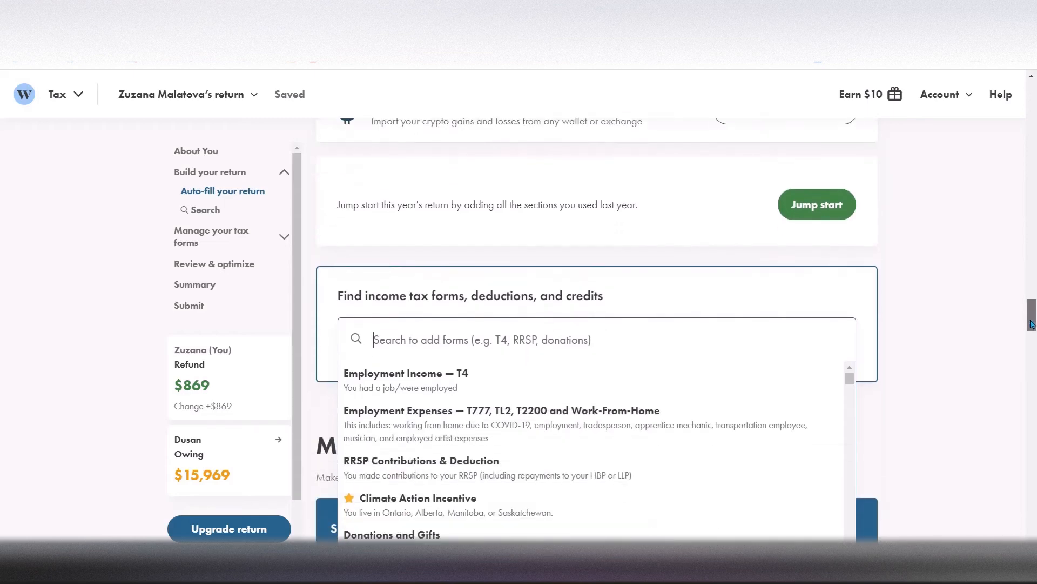
{"action": "type", "text": "chil"}
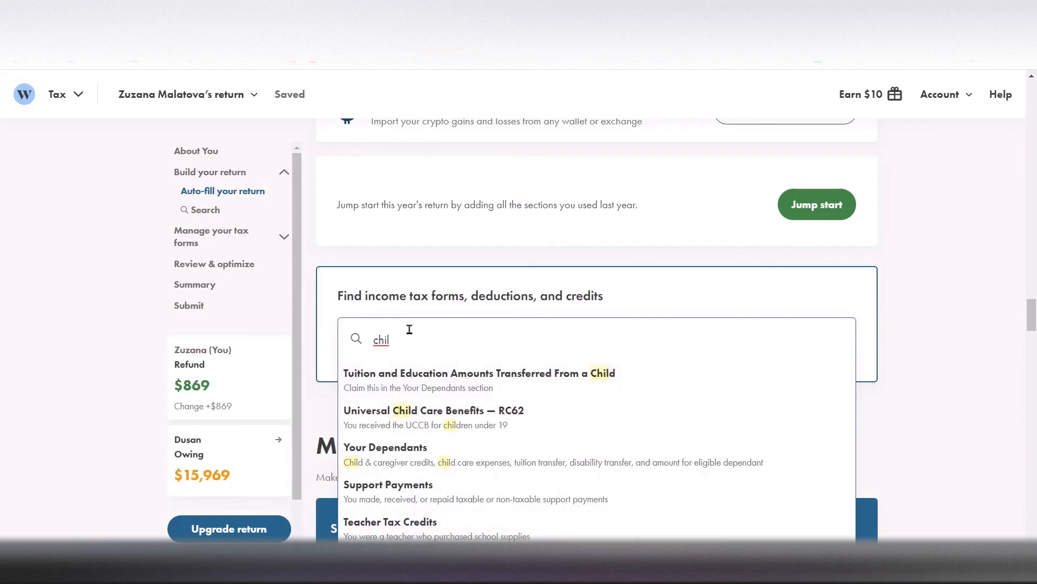
{"action": "key", "text": "BackSpace"}
{"action": "key", "text": "BackSpace"}
{"action": "key", "text": "BackSpace"}
{"action": "key", "text": "BackSpace"}
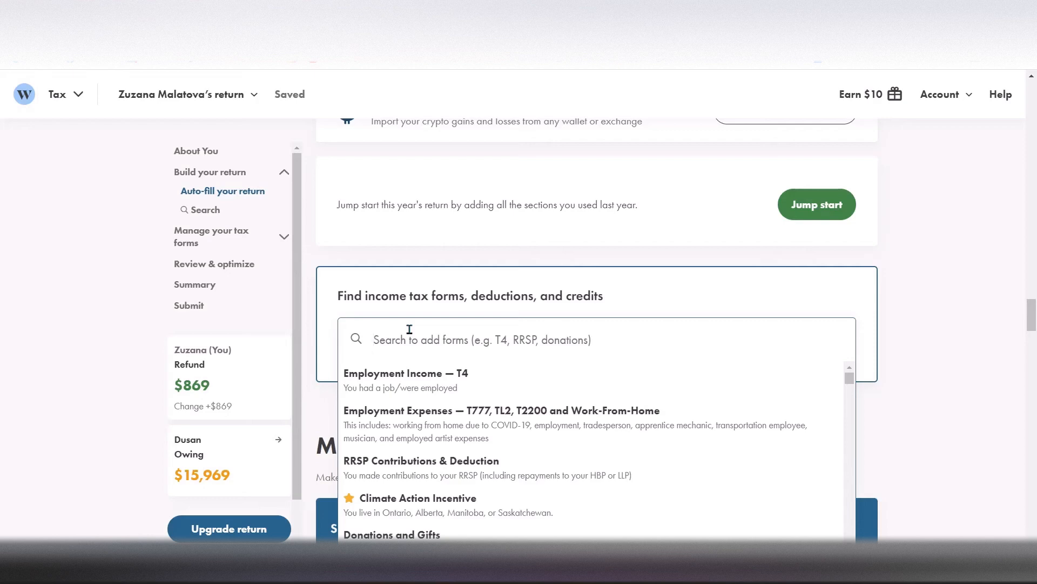
Find "t5008" in the forms search, add the Statement of Securities Transactions form and set the first slip's type to Capital
{"action": "type", "text": "t"}
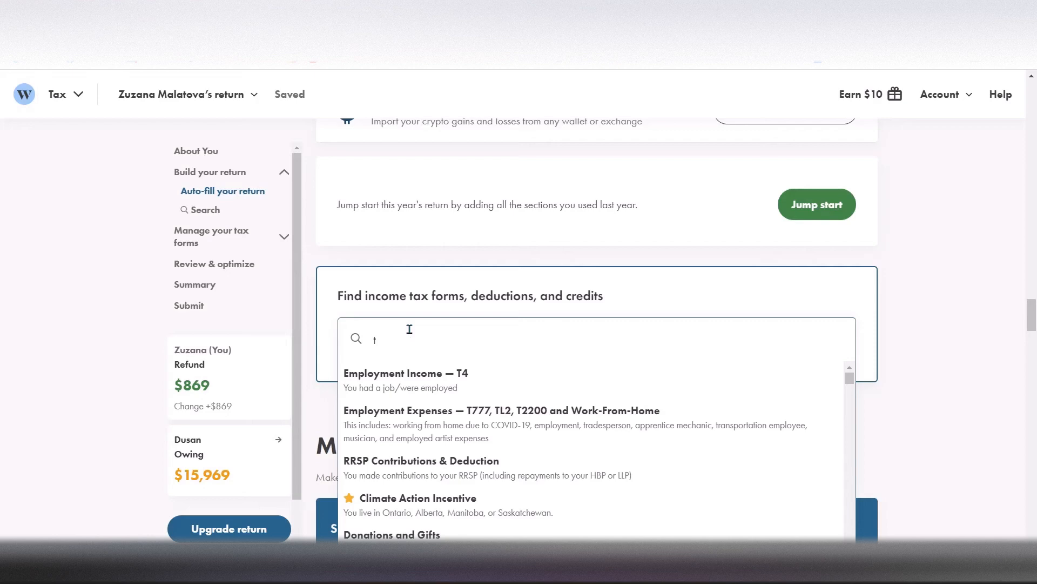
{"action": "type", "text": "5008"}
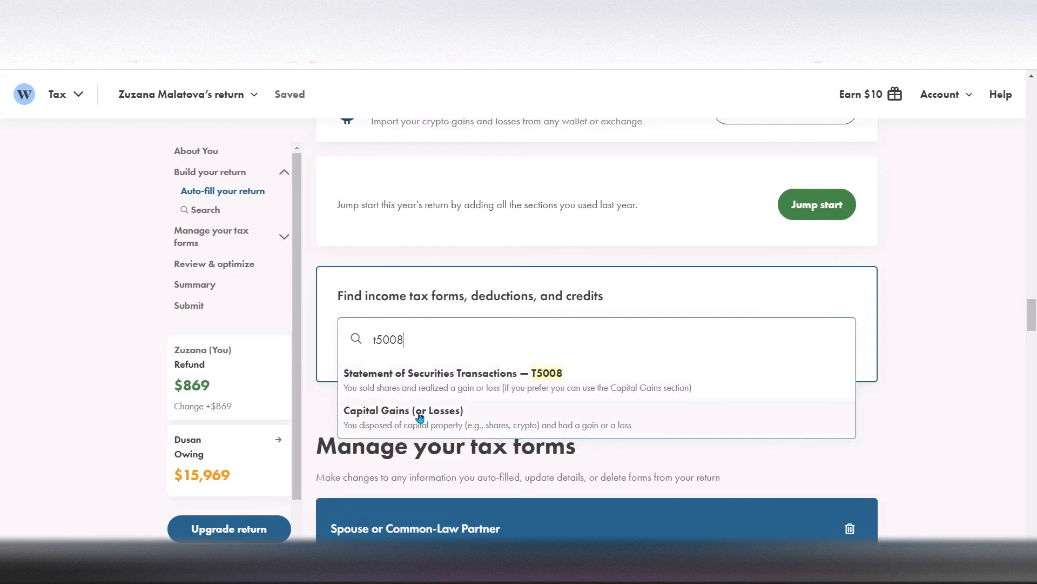
{"action": "left_click", "coordinate": [462, 381]}
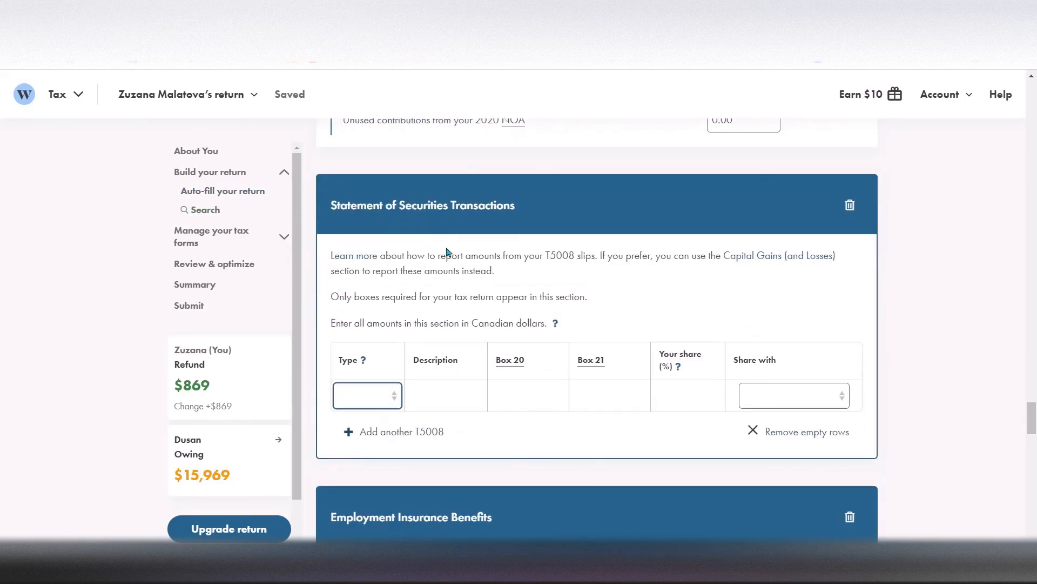
{"action": "left_click", "coordinate": [390, 406]}
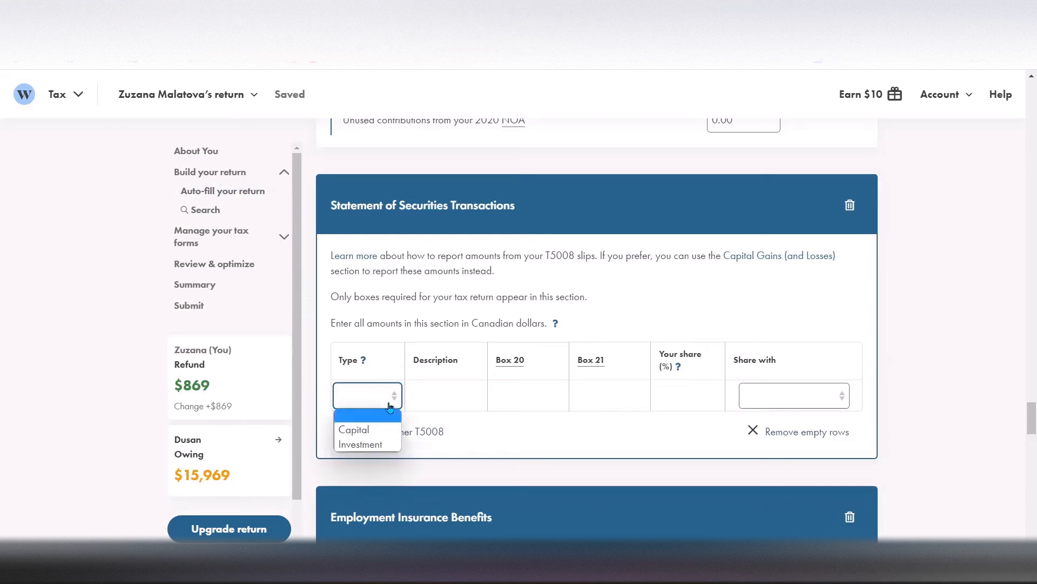
{"action": "left_click", "coordinate": [365, 430]}
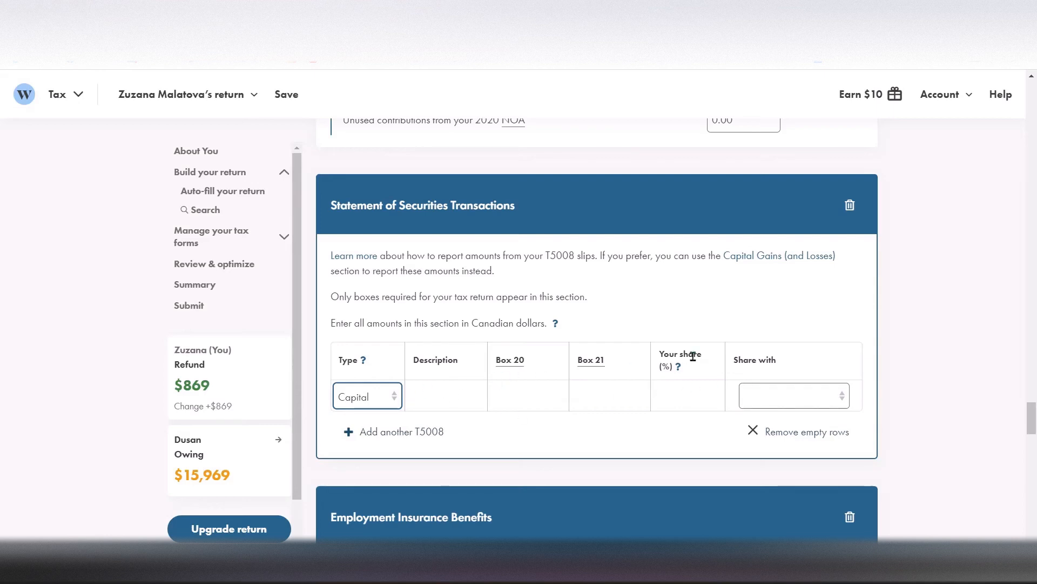
Delete the Statement of Securities Transactions form from the return
{"action": "left_click", "coordinate": [851, 207]}
{"action": "left_click", "coordinate": [550, 265]}
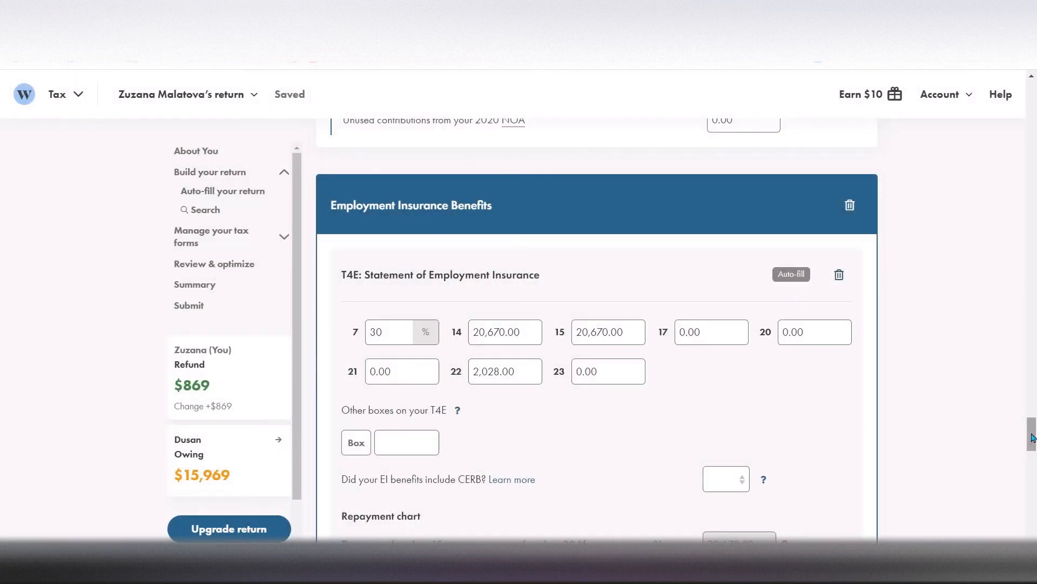
Review the Climate Action Incentive, Spouse or Common-Law Partner, and RRSP Contributions & Deduction sections of the return
{"action": "left_click_drag", "start_coordinate": [1032, 438], "coordinate": [1028, 378]}
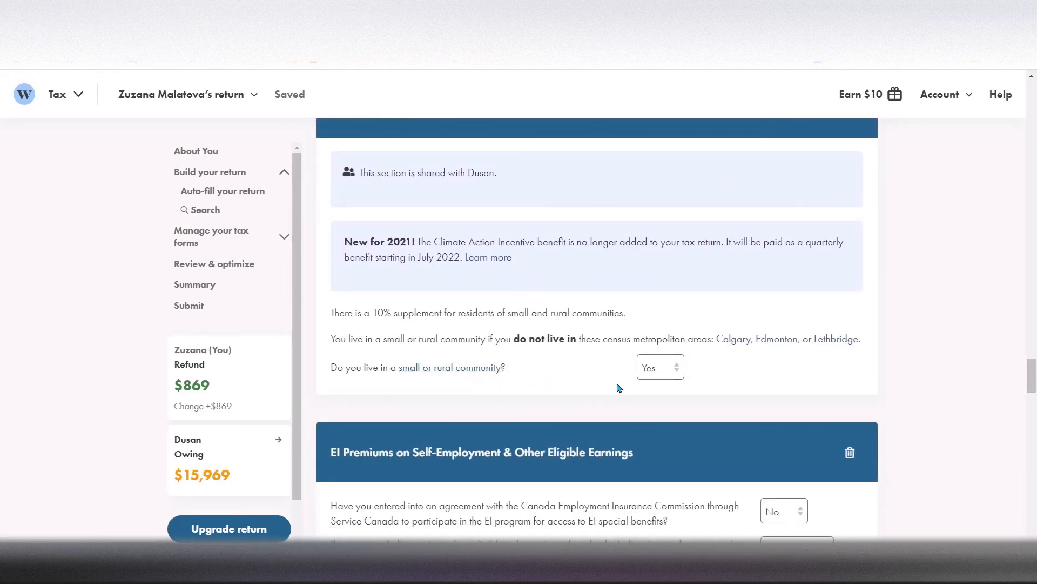
{"action": "left_click", "coordinate": [1031, 77]}
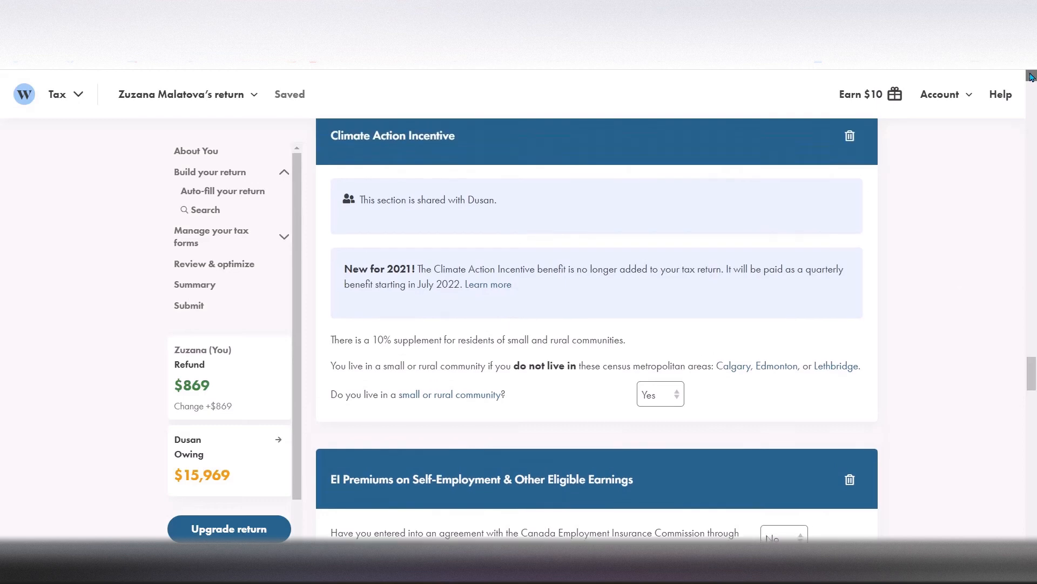
{"action": "left_click", "coordinate": [1031, 77]}
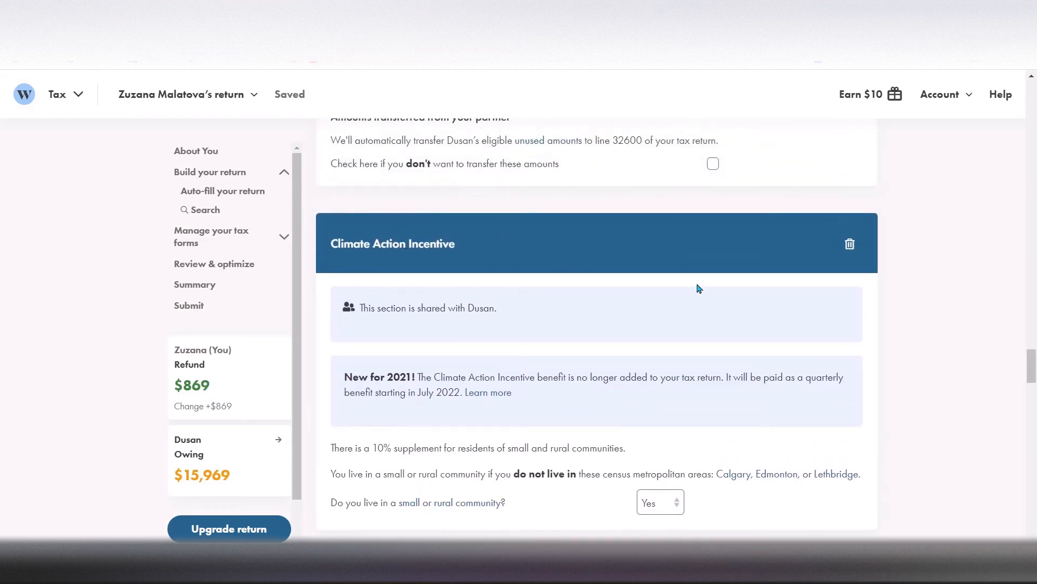
{"action": "left_click", "coordinate": [1031, 76]}
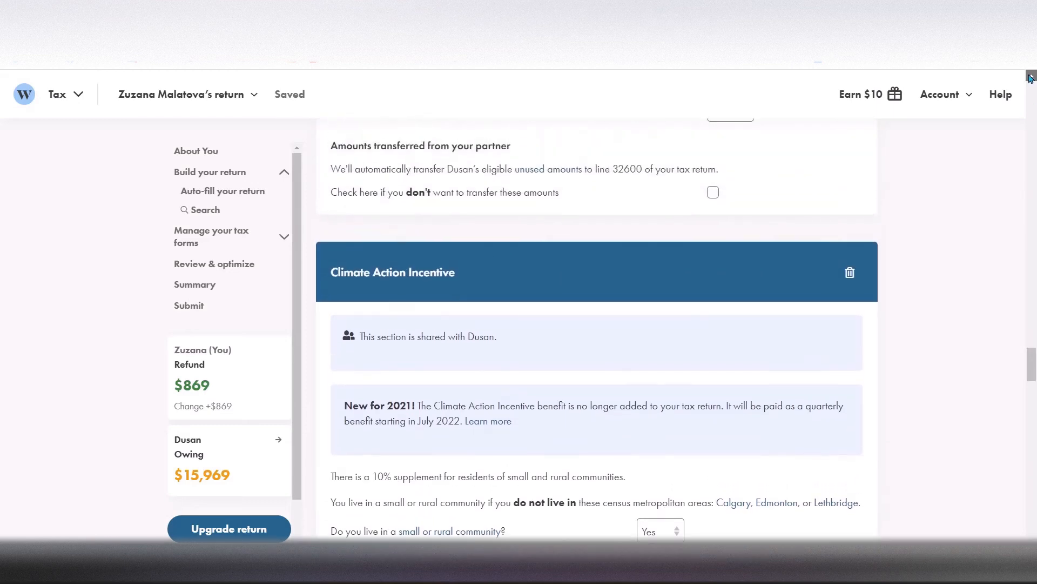
{"action": "left_click", "coordinate": [1031, 76]}
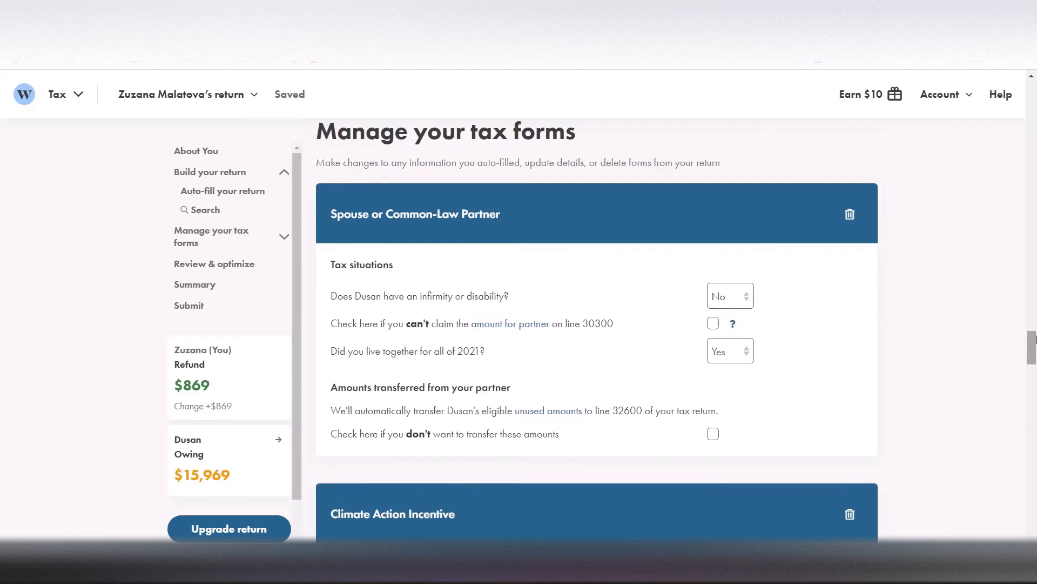
{"action": "left_click_drag", "start_coordinate": [1033, 346], "coordinate": [1035, 409]}
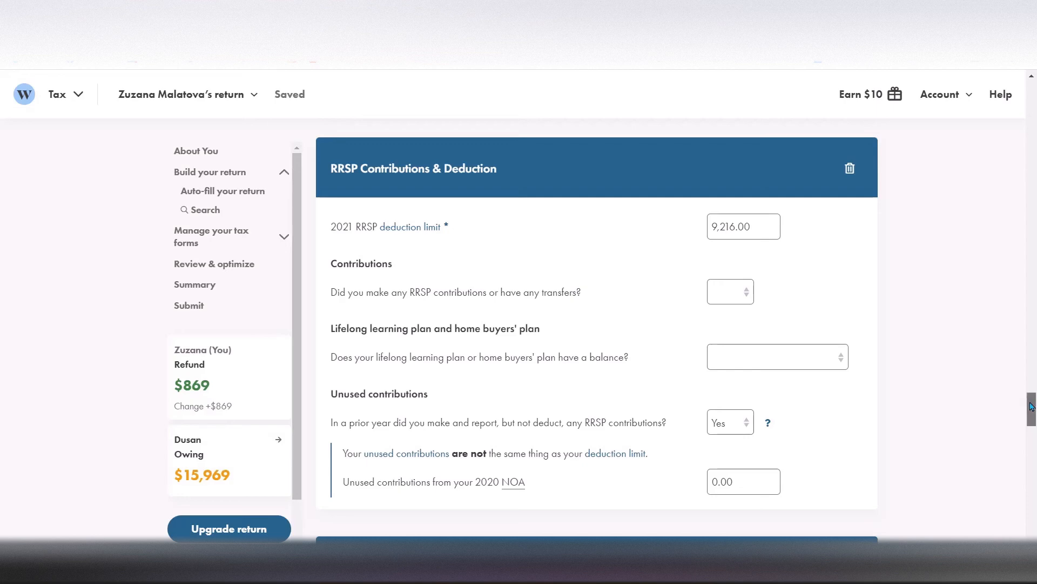
{"action": "scroll", "coordinate": [1032, 407], "scroll_direction": "down", "scroll_amount": 2}
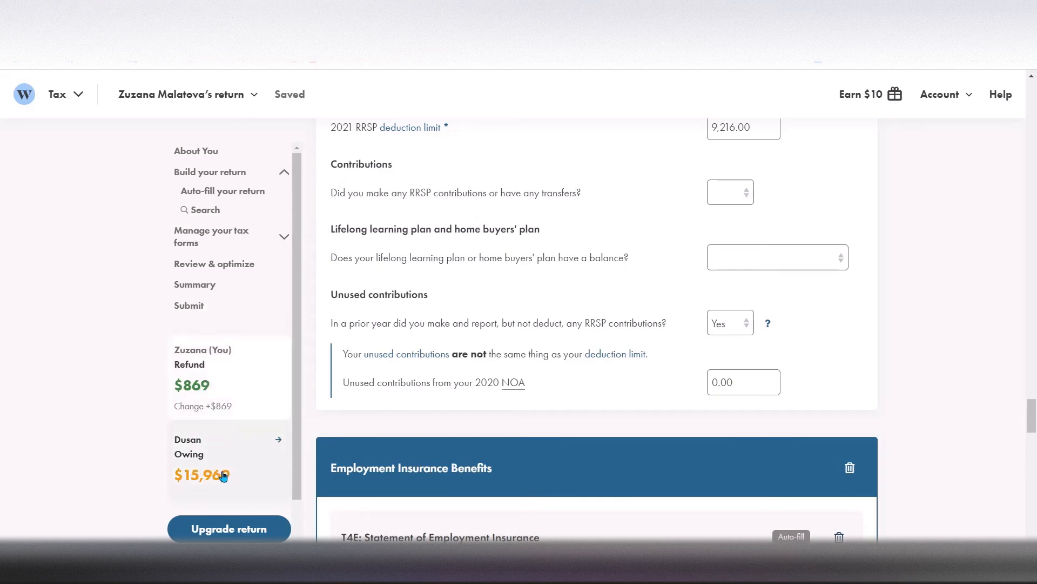
Run Review & Optimize on the tax return and read through its warnings and suggestions
{"action": "left_click_drag", "start_coordinate": [1032, 417], "coordinate": [1033, 470]}
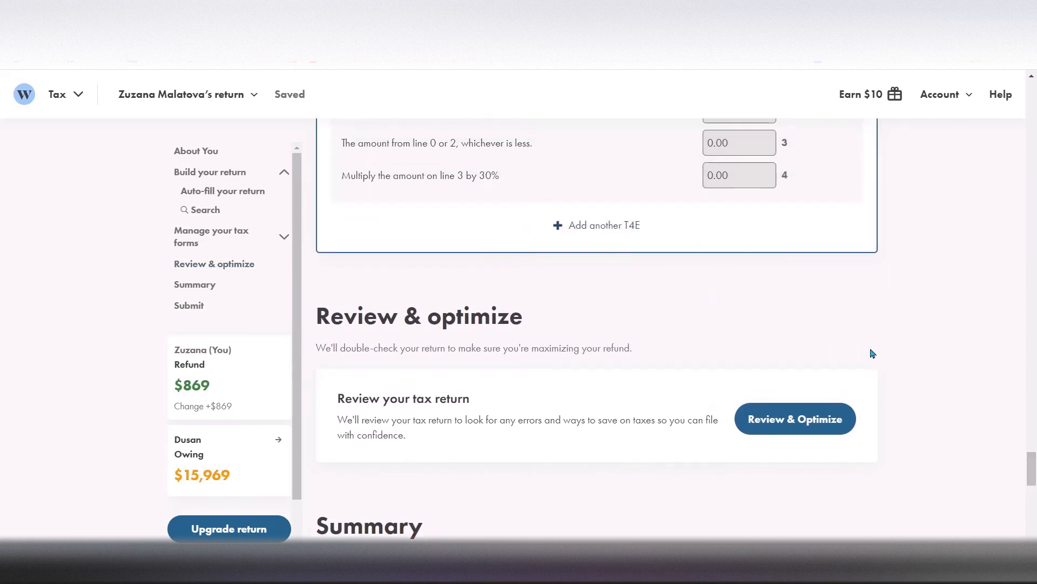
{"action": "left_click", "coordinate": [784, 420]}
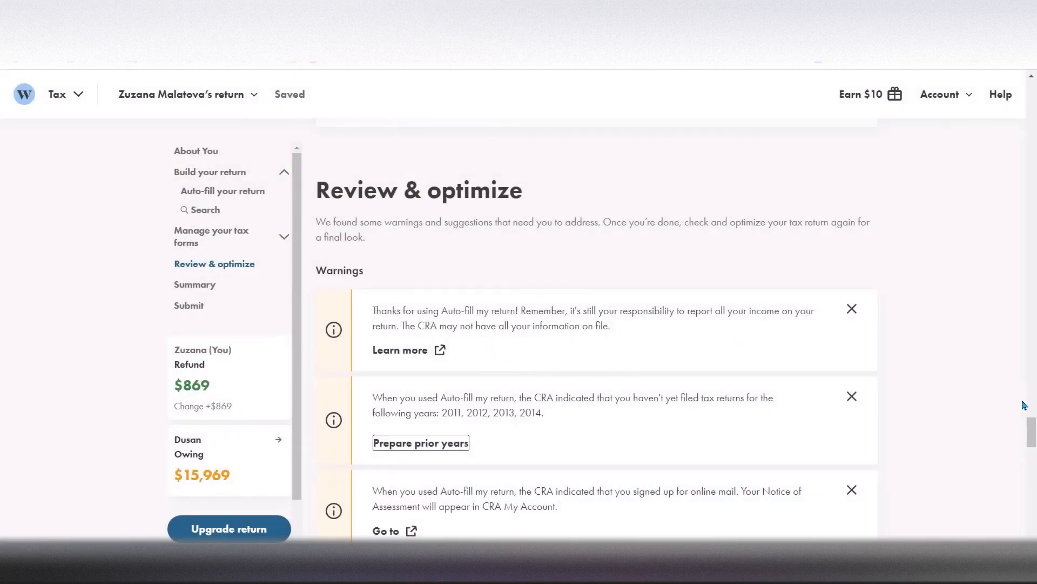
{"action": "left_click_drag", "start_coordinate": [1033, 431], "coordinate": [1033, 436]}
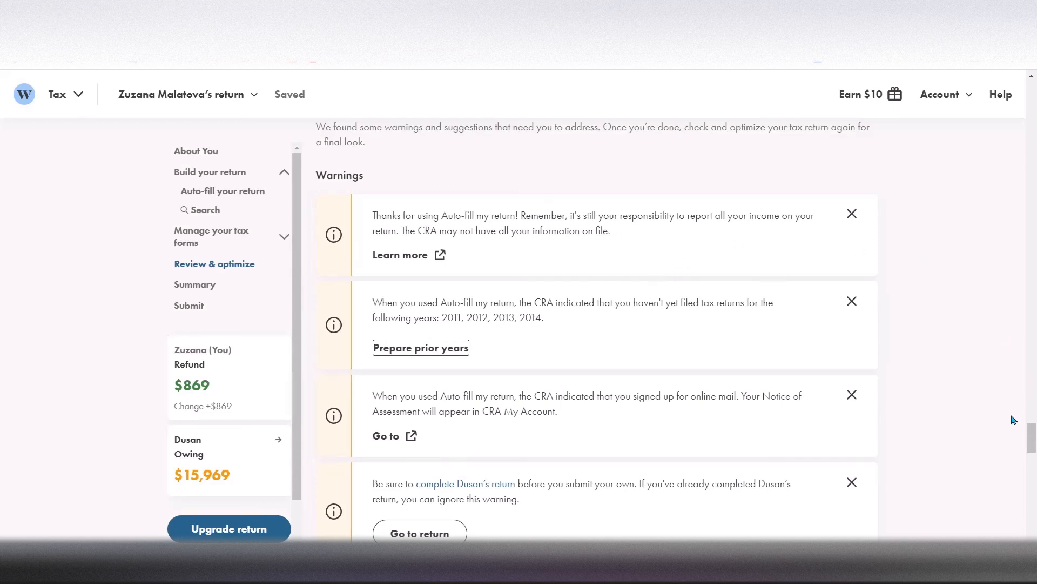
{"action": "mouse_move", "coordinate": [1035, 432]}
{"action": "left_mouse_down"}
{"action": "mouse_move", "coordinate": [1035, 463]}
{"action": "mouse_move", "coordinate": [1034, 453]}
{"action": "left_mouse_up"}
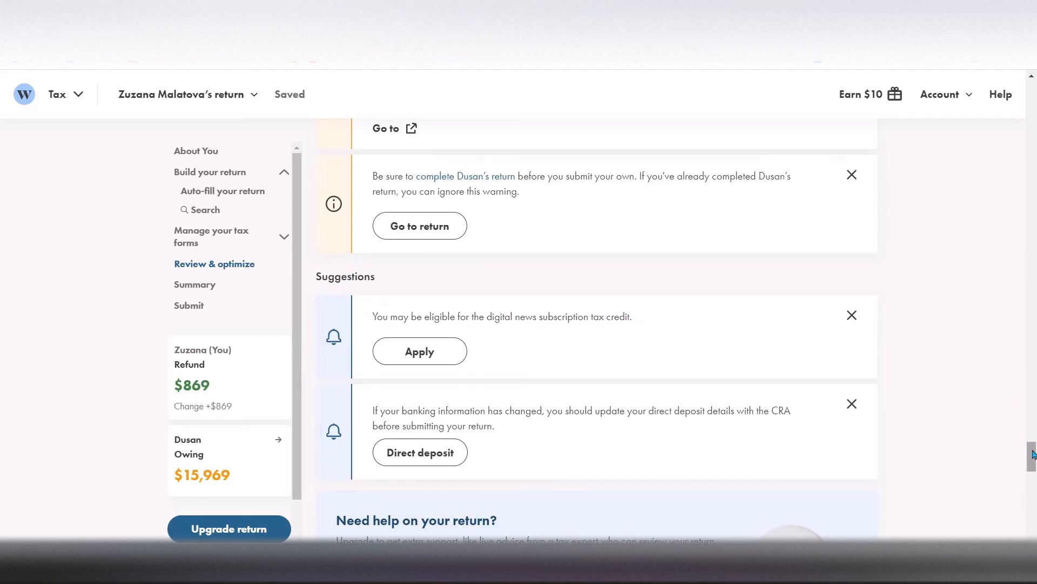
{"action": "left_click_drag", "start_coordinate": [1033, 454], "coordinate": [1033, 460]}
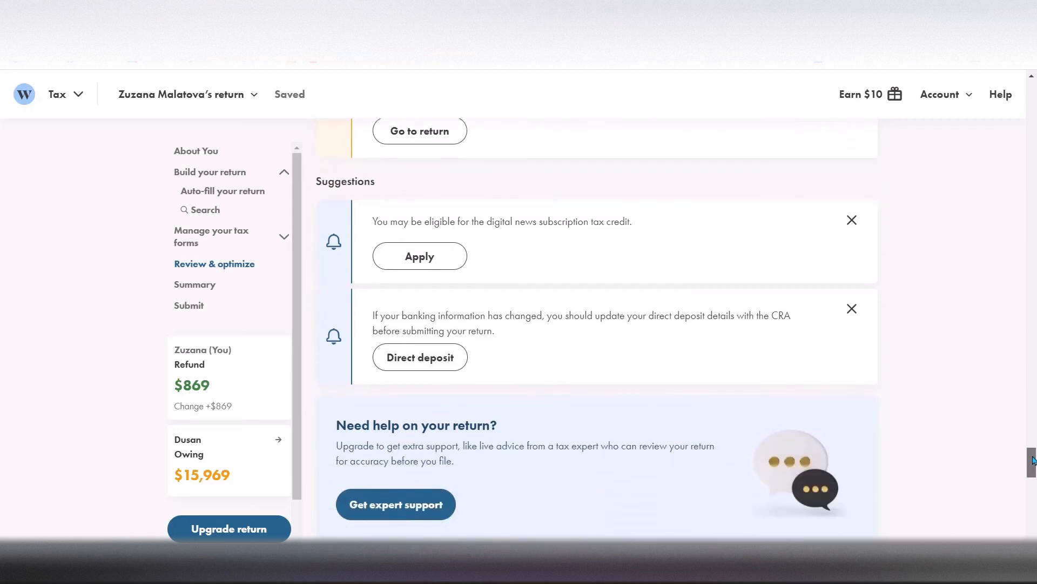
{"action": "left_click_drag", "start_coordinate": [1033, 460], "coordinate": [1033, 464]}
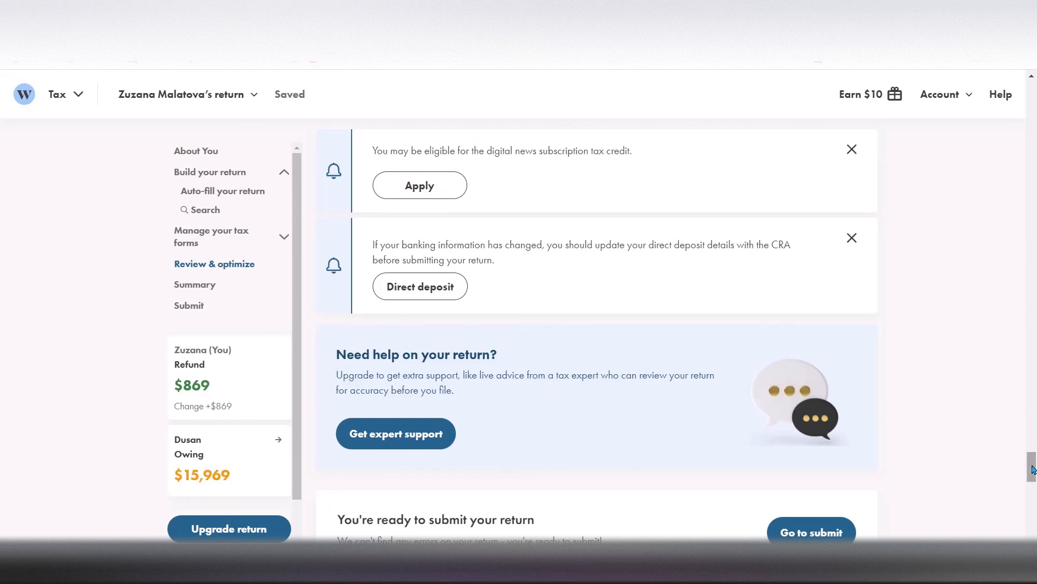
Expand the refund and balance owing breakdown in the Summary and review both partners' line amounts
{"action": "left_click_drag", "start_coordinate": [1032, 466], "coordinate": [1033, 491]}
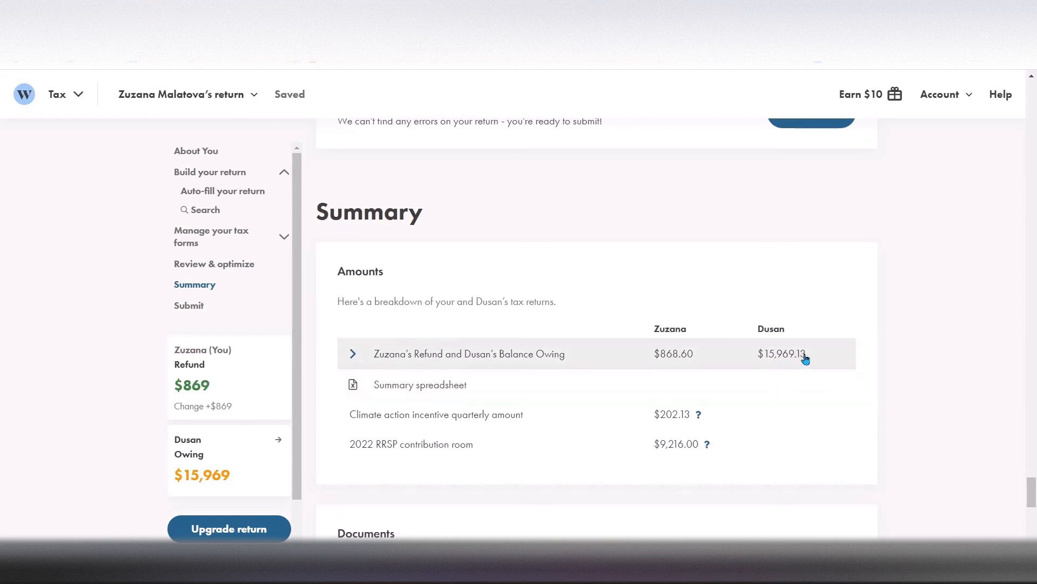
{"action": "left_click", "coordinate": [355, 363]}
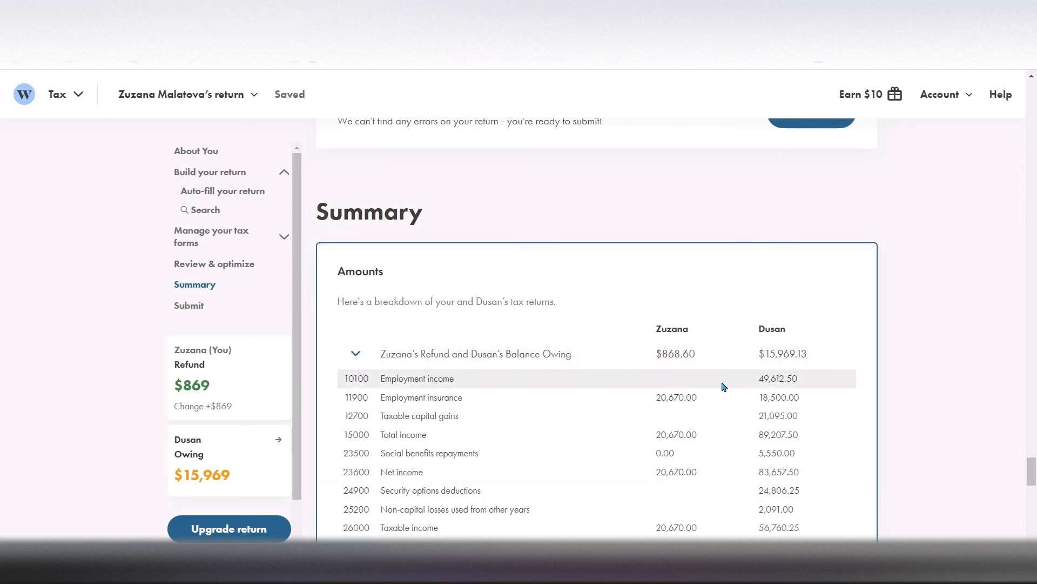
{"action": "left_click_drag", "start_coordinate": [1032, 470], "coordinate": [1033, 492]}
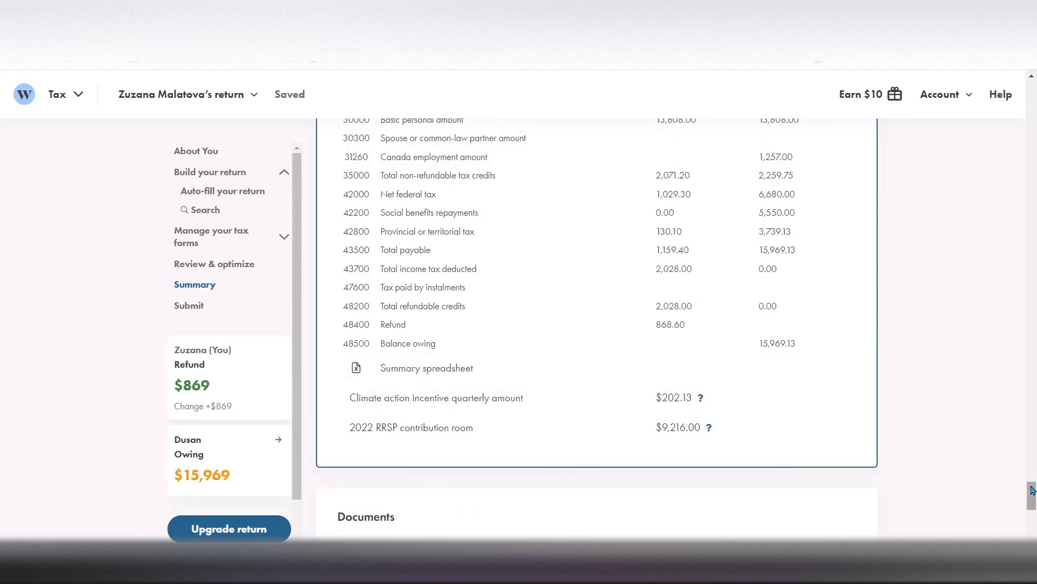
Open the T1 and Schedule 1 document, look through its pages and continue to the tax return submission options
{"action": "left_click_drag", "start_coordinate": [1032, 491], "coordinate": [1033, 513]}
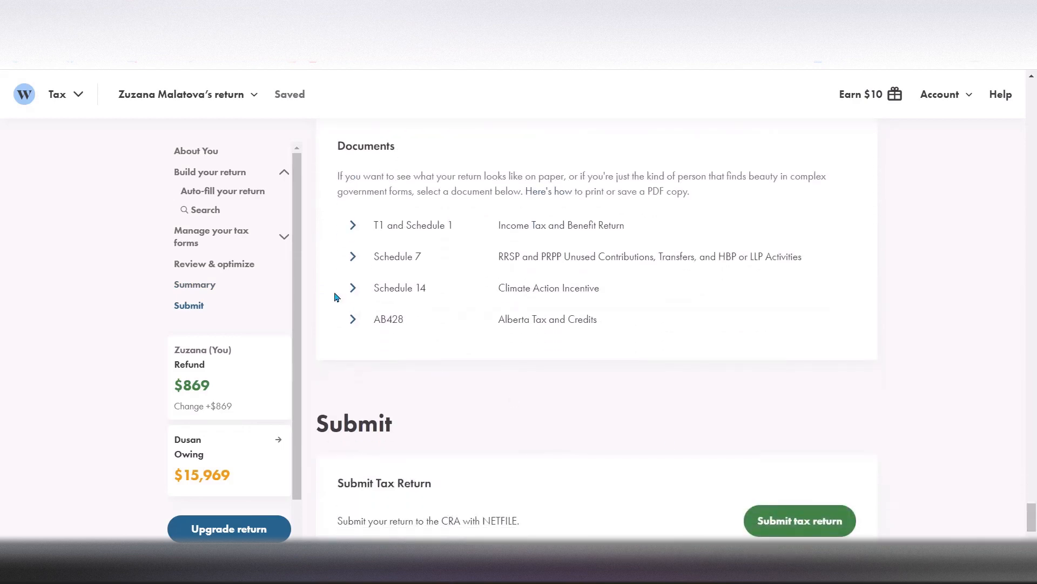
{"action": "left_click", "coordinate": [352, 225]}
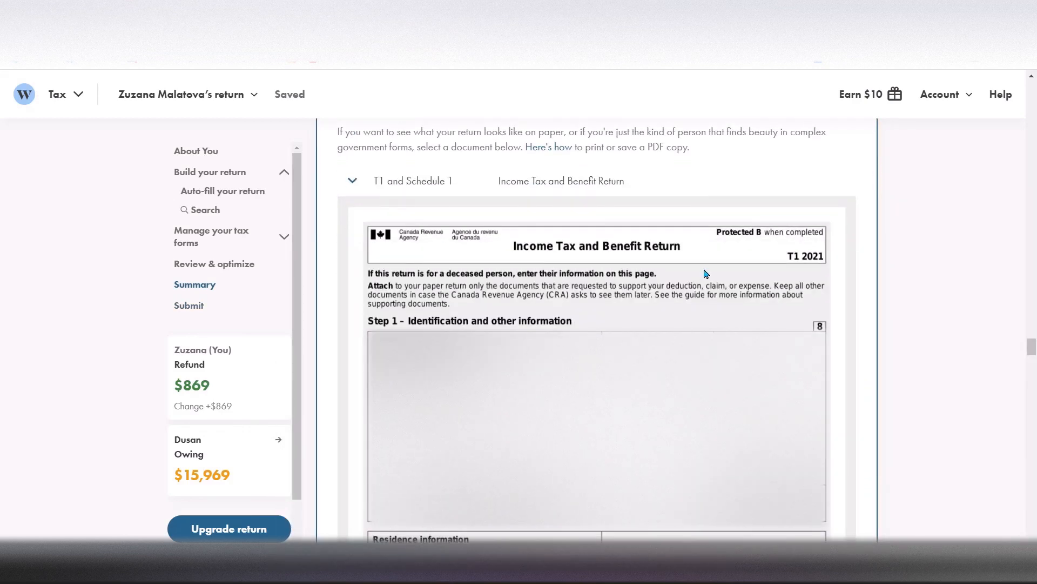
{"action": "left_click_drag", "start_coordinate": [1033, 349], "coordinate": [1035, 532]}
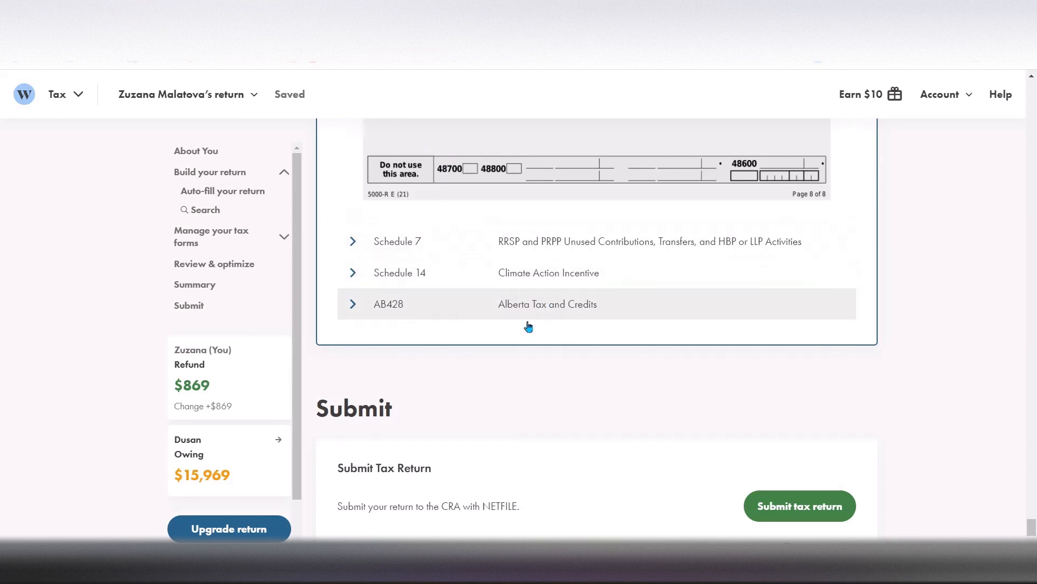
{"action": "left_click_drag", "start_coordinate": [1032, 524], "coordinate": [1032, 529]}
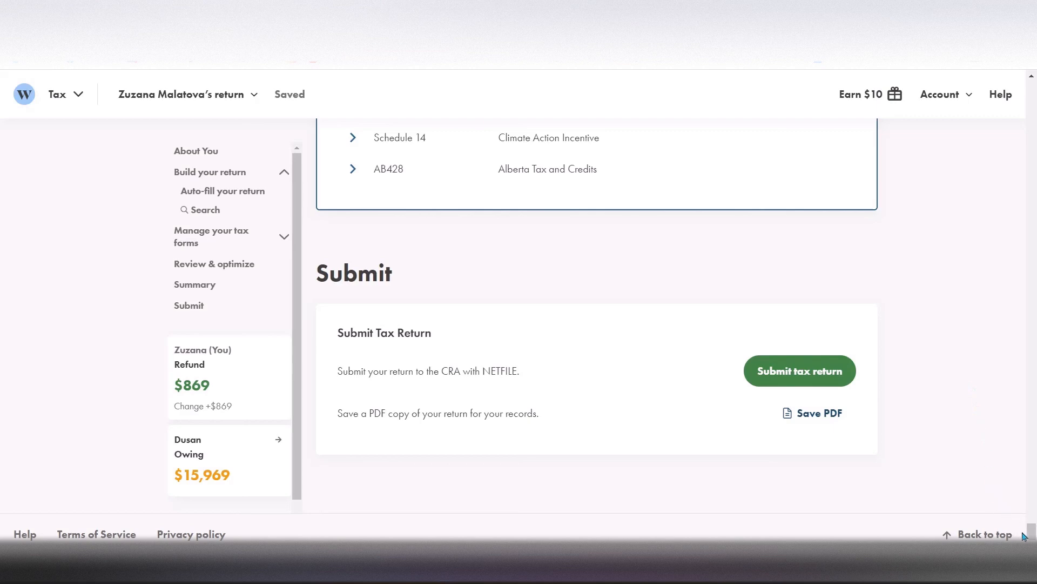
Go back to the tax forms and recheck the Spouse or Common-Law Partner and Climate Action Incentive sections
{"action": "left_click_drag", "start_coordinate": [1031, 532], "coordinate": [1034, 223]}
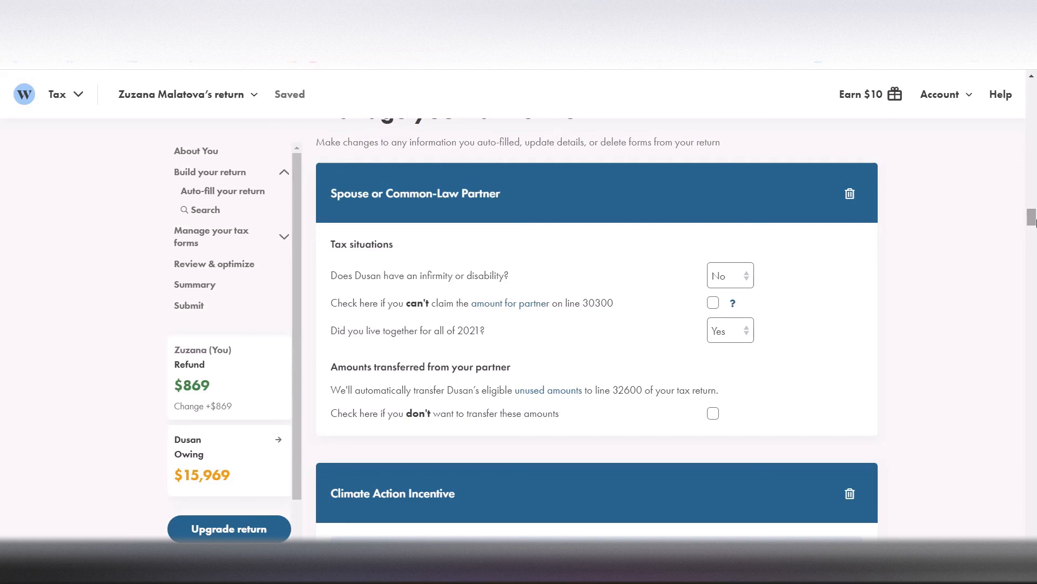
{"action": "left_click_drag", "start_coordinate": [1032, 218], "coordinate": [1032, 229]}
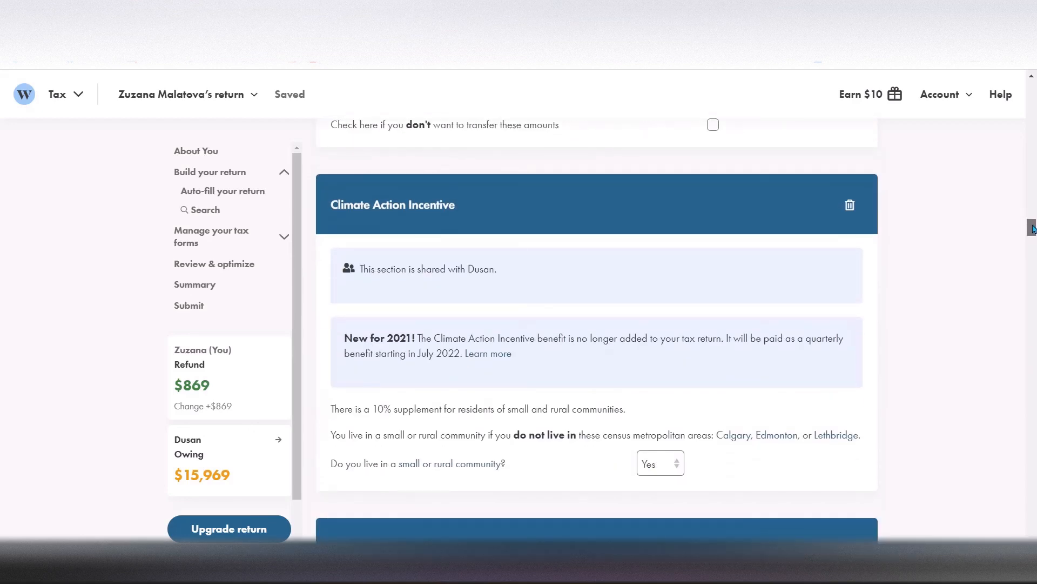